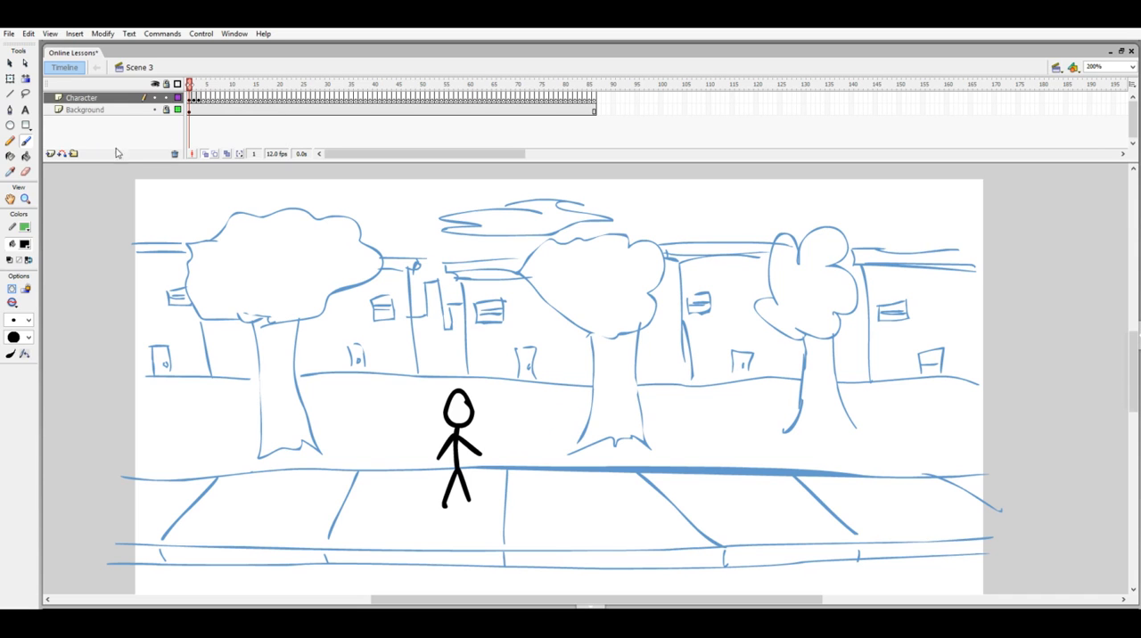
- Add a new layer and place it between the Character and Background layers
{"action": "left_click", "coordinate": [50, 154]}
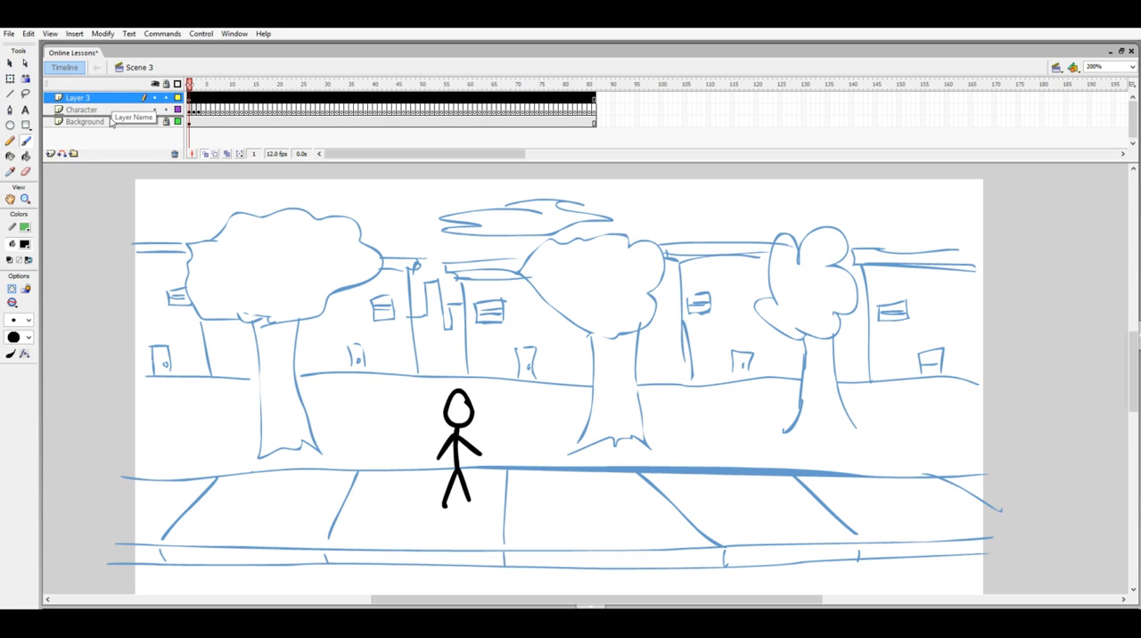
{"action": "left_click_drag", "start_coordinate": [98, 99], "coordinate": [102, 116]}
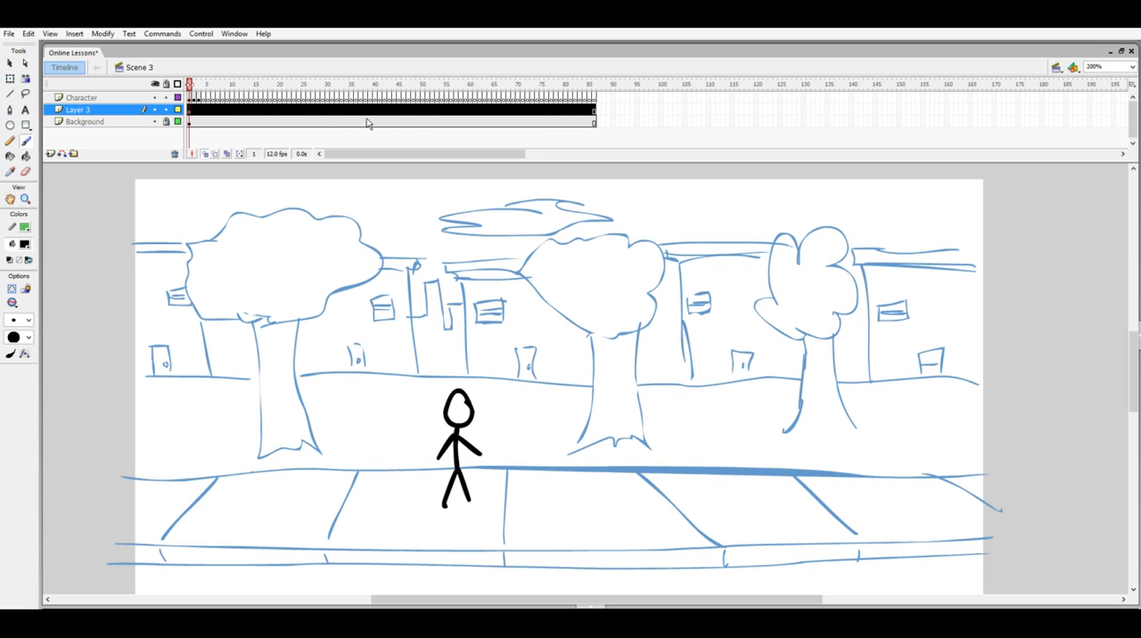
- Move the Background layer to the top of the layer stack and return it to the bottom
{"action": "left_click", "coordinate": [114, 121]}
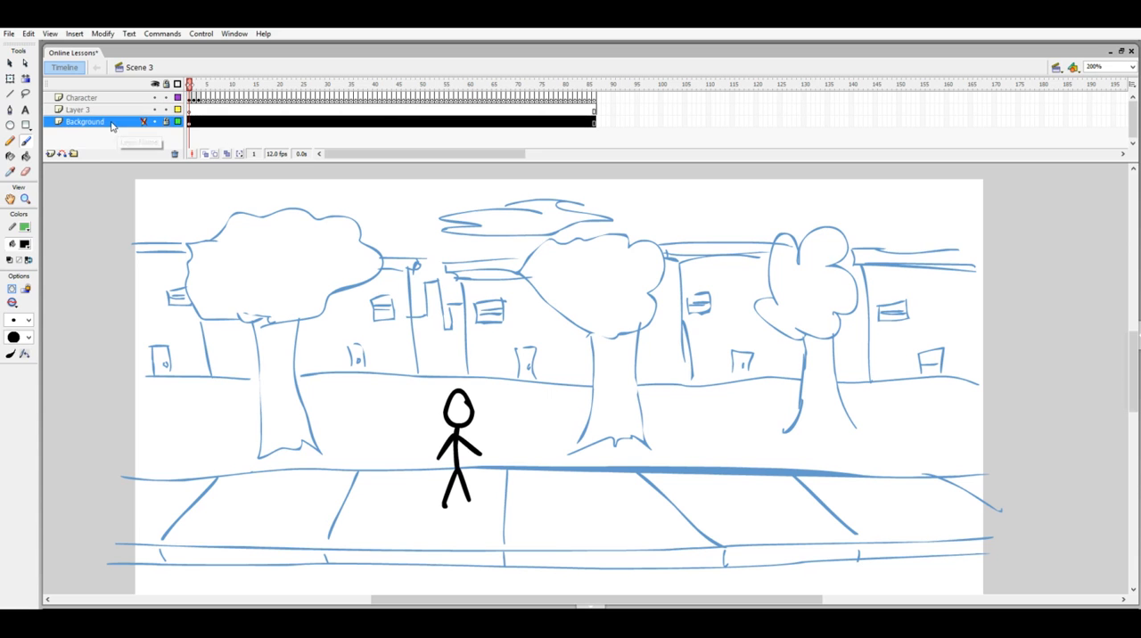
{"action": "left_click_drag", "start_coordinate": [143, 122], "coordinate": [143, 95]}
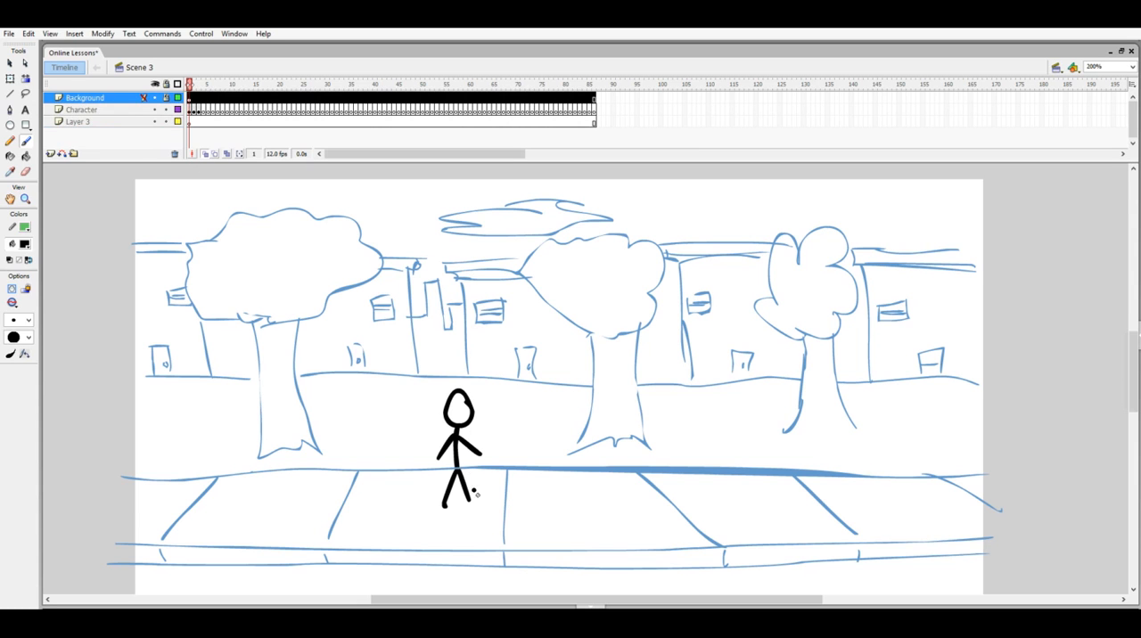
{"action": "left_click_drag", "start_coordinate": [109, 98], "coordinate": [98, 131]}
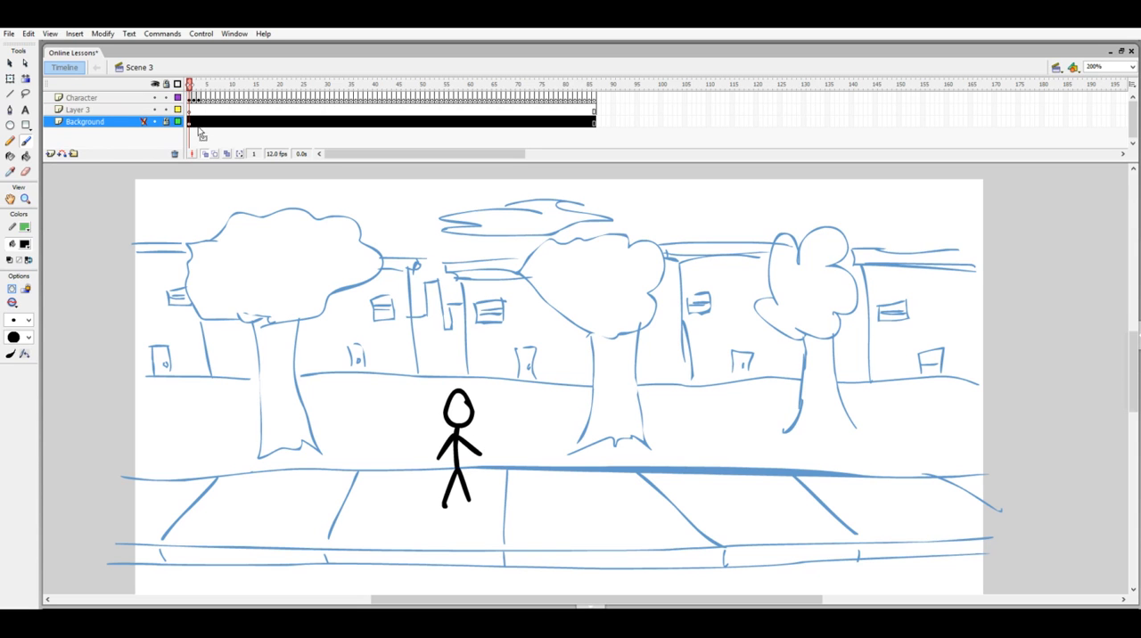
{"action": "left_click", "coordinate": [194, 130]}
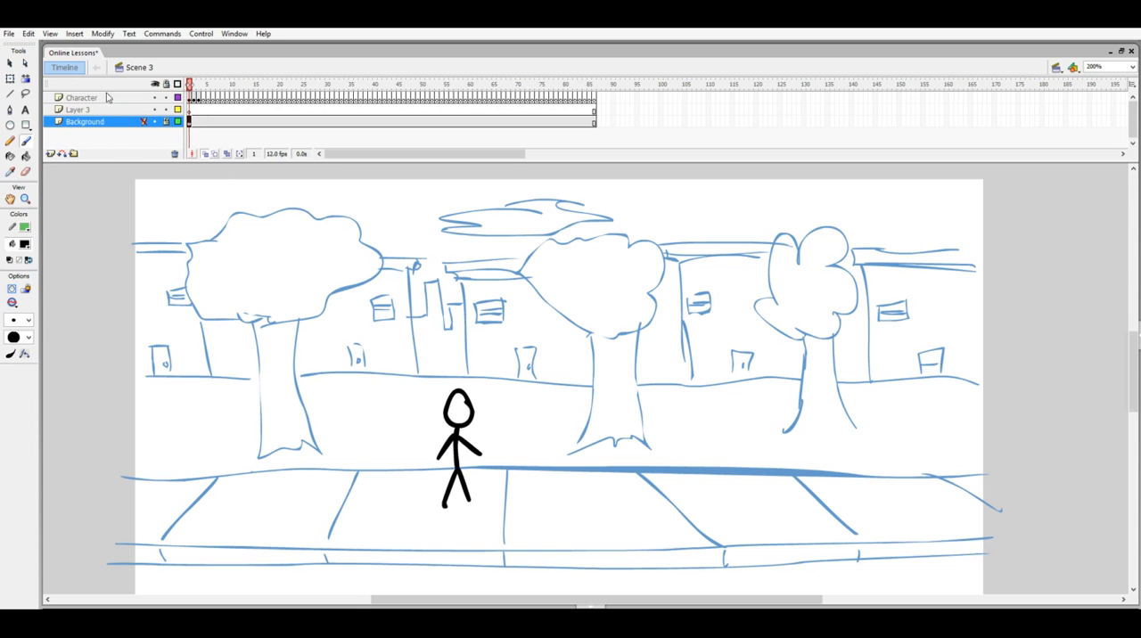
- On Layer 3's first frame, set the fill colour to a darker shade of the background's blue, RGB 50, 101, 152
{"action": "left_click", "coordinate": [190, 110]}
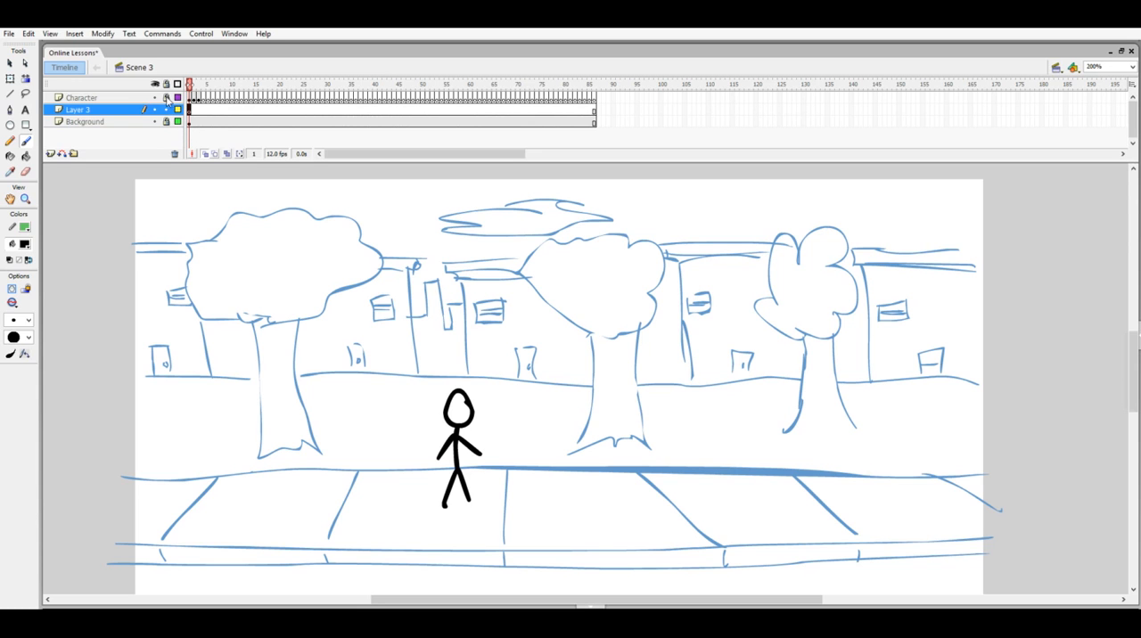
{"action": "left_click", "coordinate": [25, 245]}
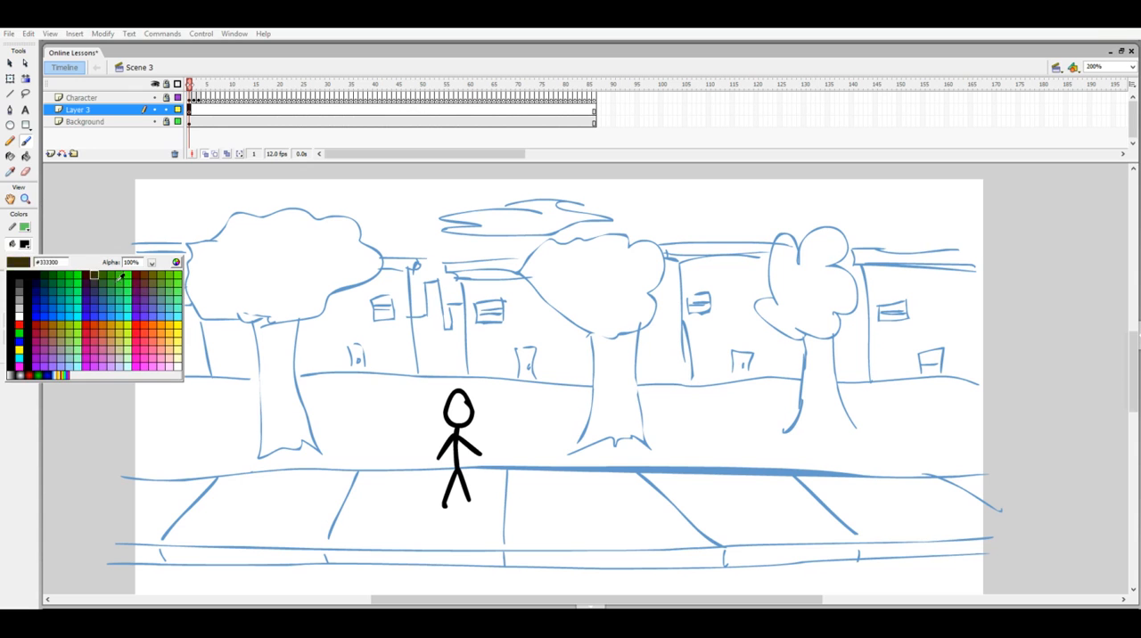
{"action": "left_click", "coordinate": [628, 464]}
{"action": "left_click", "coordinate": [27, 245]}
{"action": "left_click", "coordinate": [177, 261]}
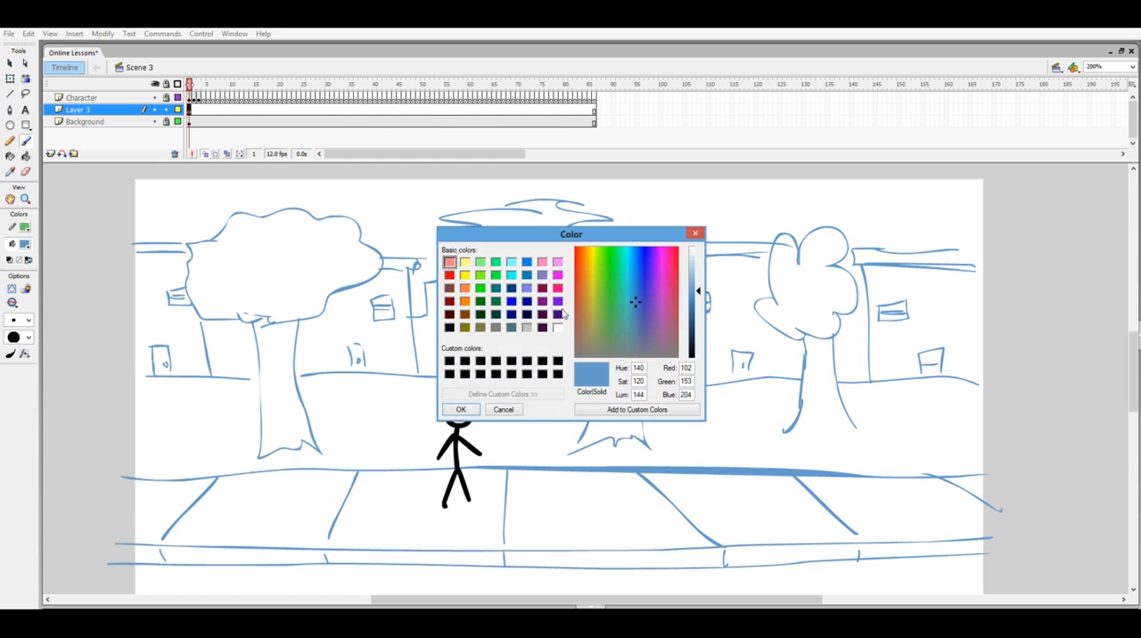
{"action": "left_click", "coordinate": [692, 314]}
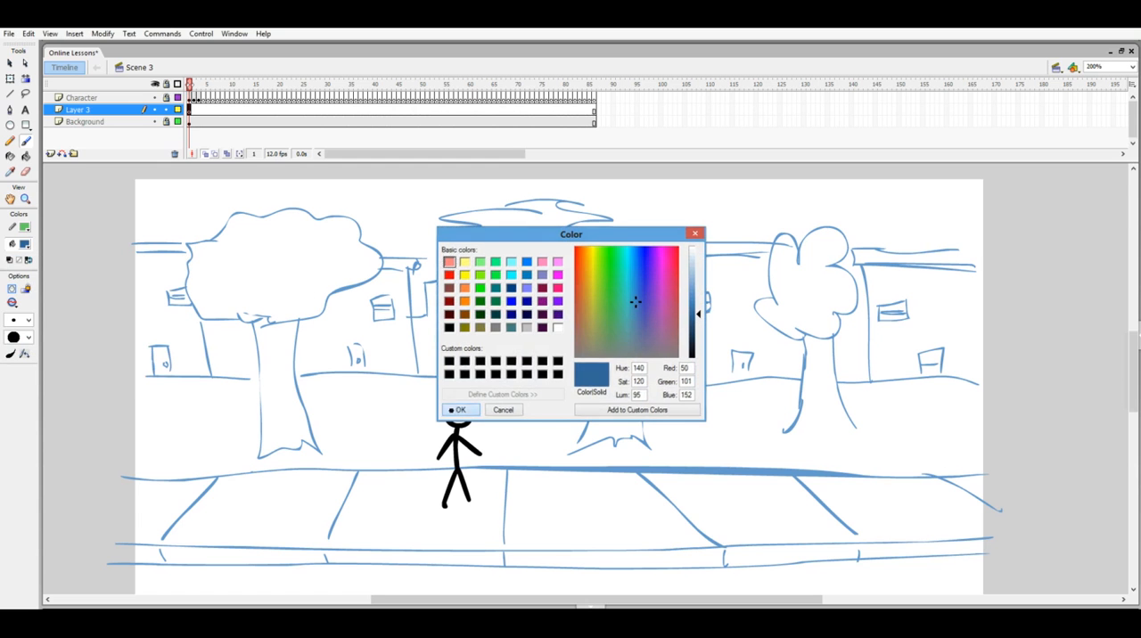
{"action": "left_click", "coordinate": [457, 409]}
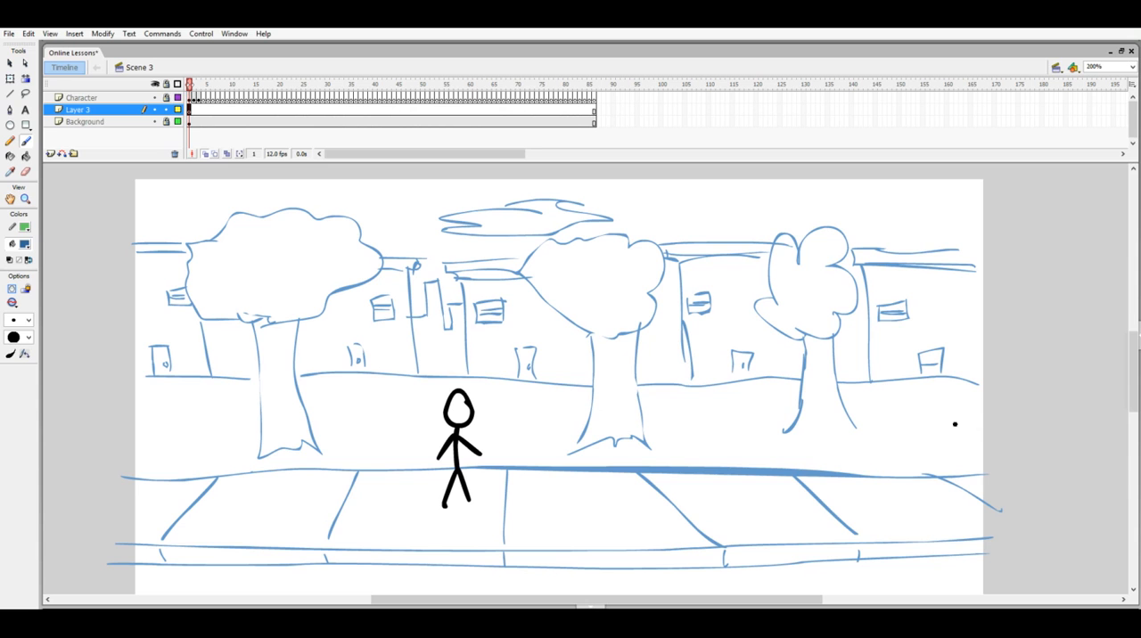
- Sketch the front half of a car entering the street's right edge, with windows, door line, headlight, bumper and wheel
{"action": "scroll", "coordinate": [1126, 370], "scroll_direction": "down", "scroll_amount": 3}
{"action": "mouse_move", "coordinate": [1001, 351]}
{"action": "left_mouse_down"}
{"action": "mouse_move", "coordinate": [910, 387]}
{"action": "mouse_move", "coordinate": [860, 449]}
{"action": "mouse_move", "coordinate": [789, 461]}
{"action": "mouse_move", "coordinate": [777, 504]}
{"action": "mouse_move", "coordinate": [856, 525]}
{"action": "mouse_move", "coordinate": [892, 488]}
{"action": "mouse_move", "coordinate": [933, 515]}
{"action": "mouse_move", "coordinate": [1002, 518]}
{"action": "left_mouse_up"}
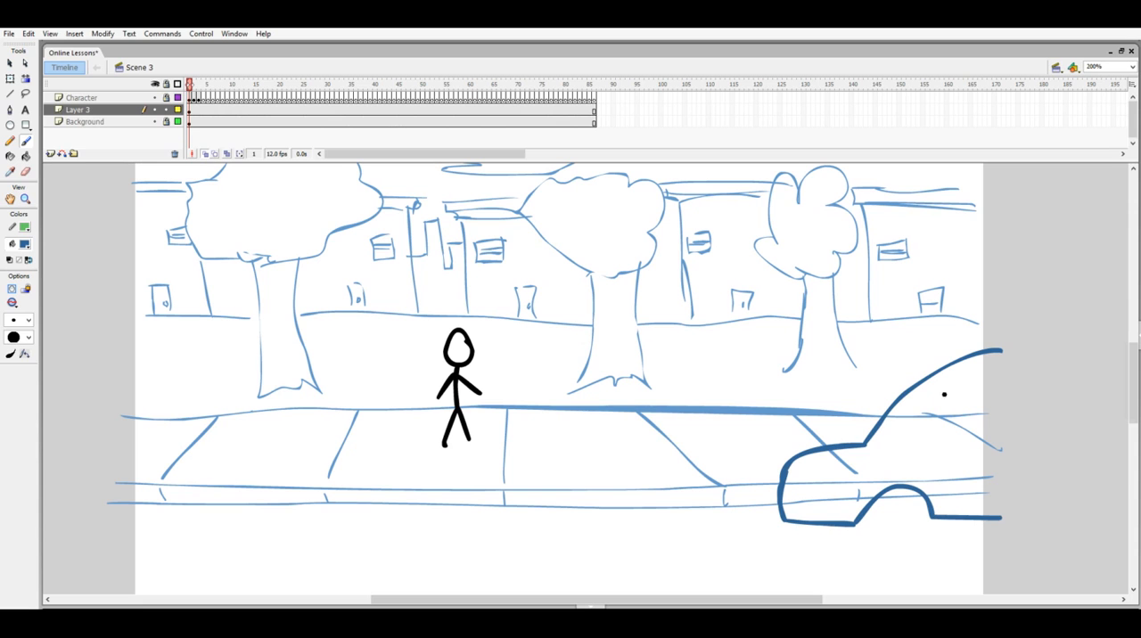
{"action": "mouse_move", "coordinate": [867, 443]}
{"action": "left_mouse_down"}
{"action": "mouse_move", "coordinate": [953, 422]}
{"action": "mouse_move", "coordinate": [939, 428]}
{"action": "mouse_move", "coordinate": [950, 376]}
{"action": "left_mouse_up"}
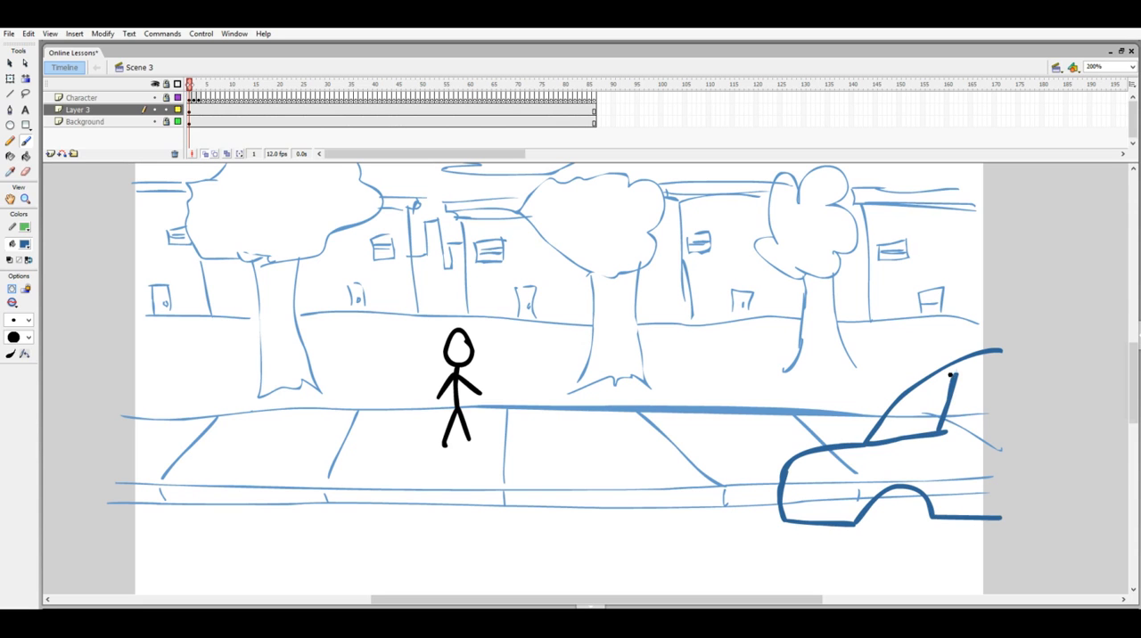
{"action": "mouse_move", "coordinate": [789, 467]}
{"action": "left_mouse_down"}
{"action": "mouse_move", "coordinate": [829, 493]}
{"action": "mouse_move", "coordinate": [818, 519]}
{"action": "mouse_move", "coordinate": [772, 516]}
{"action": "left_mouse_up"}
{"action": "mouse_move", "coordinate": [861, 520]}
{"action": "left_mouse_down"}
{"action": "mouse_move", "coordinate": [894, 554]}
{"action": "mouse_move", "coordinate": [935, 516]}
{"action": "mouse_move", "coordinate": [912, 534]}
{"action": "mouse_move", "coordinate": [906, 493]}
{"action": "mouse_move", "coordinate": [894, 511]}
{"action": "left_mouse_up"}
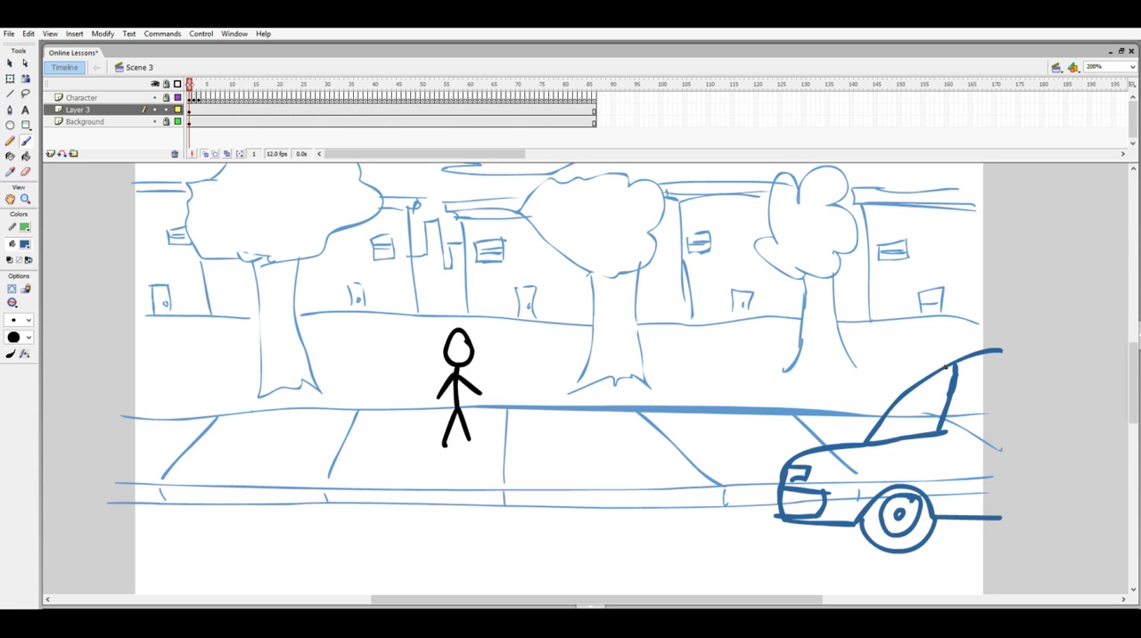
{"action": "mouse_move", "coordinate": [968, 361]}
{"action": "left_mouse_down"}
{"action": "mouse_move", "coordinate": [954, 432]}
{"action": "mouse_move", "coordinate": [1013, 424]}
{"action": "left_mouse_up"}
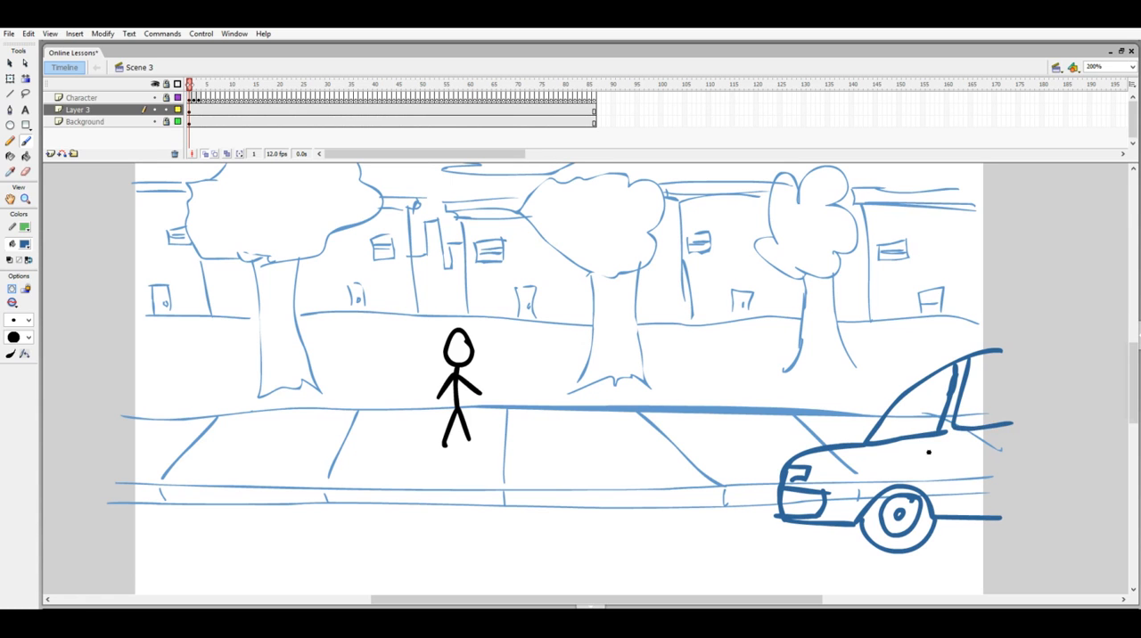
{"action": "left_click_drag", "start_coordinate": [944, 434], "coordinate": [927, 506]}
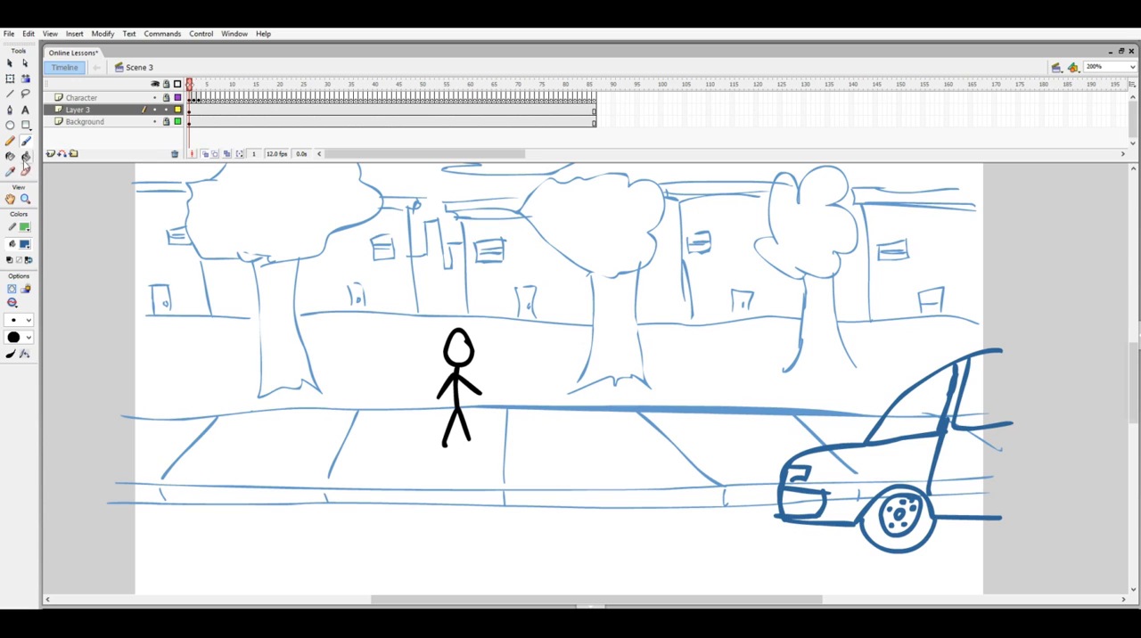
- Mix a light blue fill colour of RGB 153, 191, 223
{"action": "left_click", "coordinate": [26, 247]}
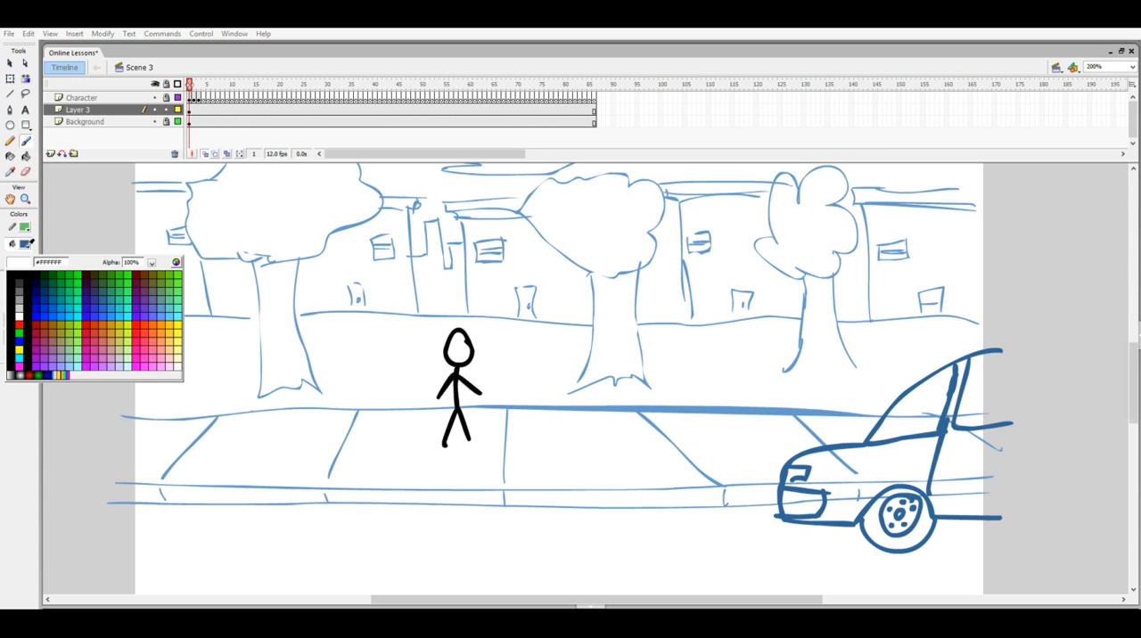
{"action": "left_click", "coordinate": [178, 313]}
{"action": "left_click", "coordinate": [32, 244]}
{"action": "left_click", "coordinate": [176, 262]}
{"action": "left_click_drag", "start_coordinate": [631, 258], "coordinate": [635, 300]}
{"action": "left_click_drag", "start_coordinate": [699, 279], "coordinate": [699, 274]}
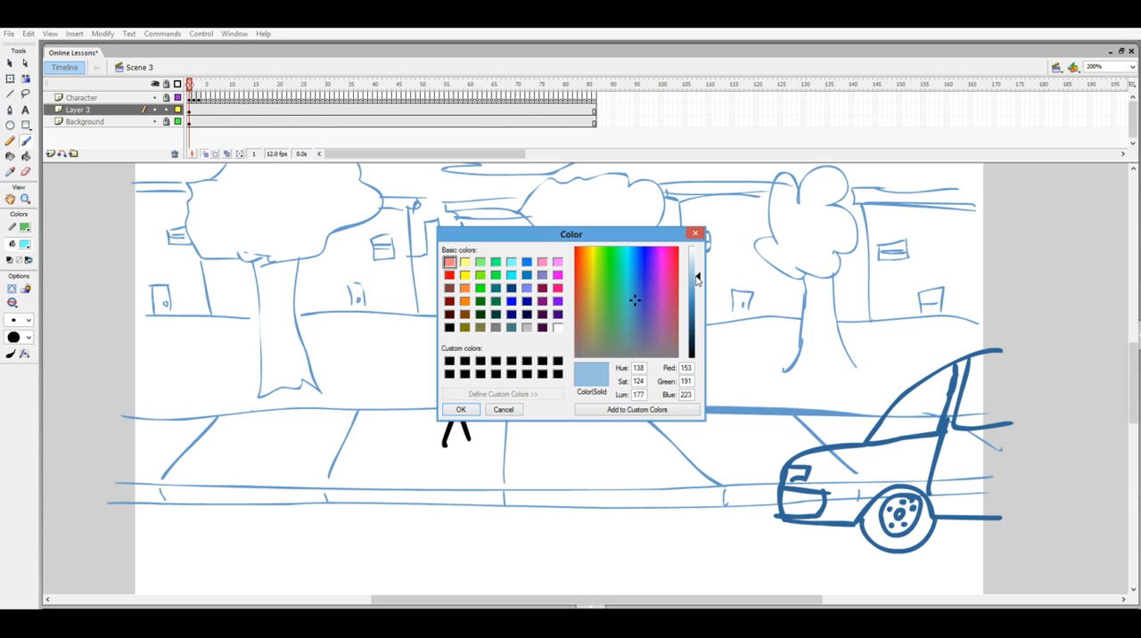
{"action": "left_click", "coordinate": [469, 410]}
- Close the car's open rear edge with a thin, curved light blue brush stroke
{"action": "left_click", "coordinate": [24, 323]}
{"action": "left_click", "coordinate": [22, 337]}
{"action": "left_click_drag", "start_coordinate": [1000, 355], "coordinate": [1015, 394]}
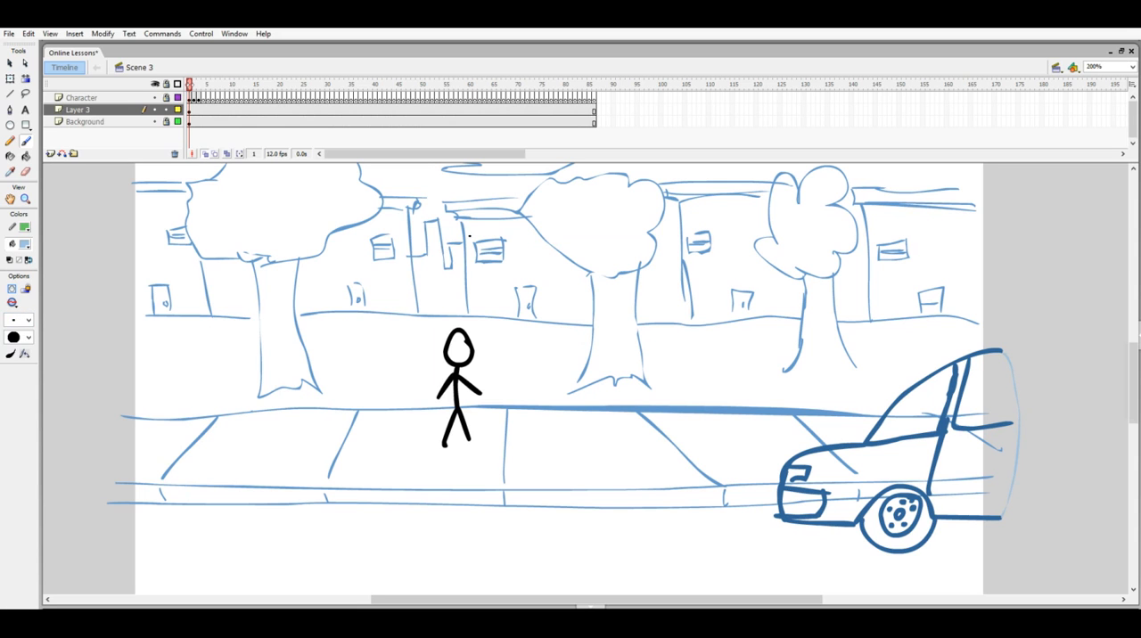
- Fill the car's body, door, windows and bumper with light blue using the Paint Bucket with gap closing enabled
{"action": "left_click", "coordinate": [26, 157]}
{"action": "left_click", "coordinate": [11, 289]}
{"action": "left_click", "coordinate": [34, 344]}
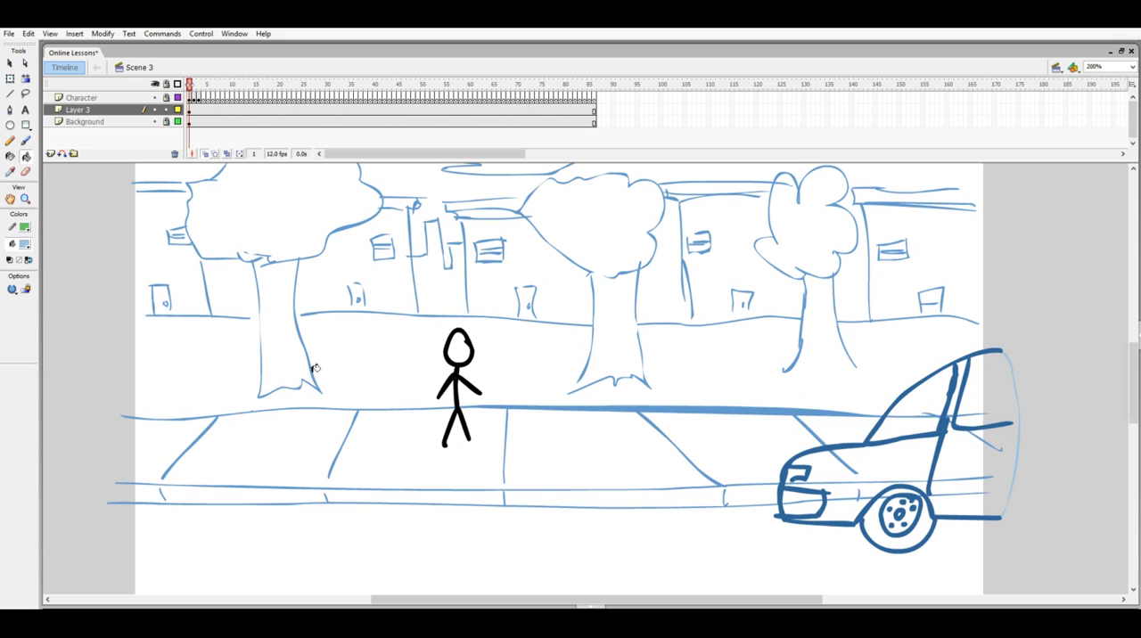
{"action": "left_click", "coordinate": [994, 393]}
{"action": "left_click", "coordinate": [906, 459]}
{"action": "left_click", "coordinate": [922, 412]}
{"action": "left_click", "coordinate": [962, 385]}
{"action": "left_click", "coordinate": [813, 507]}
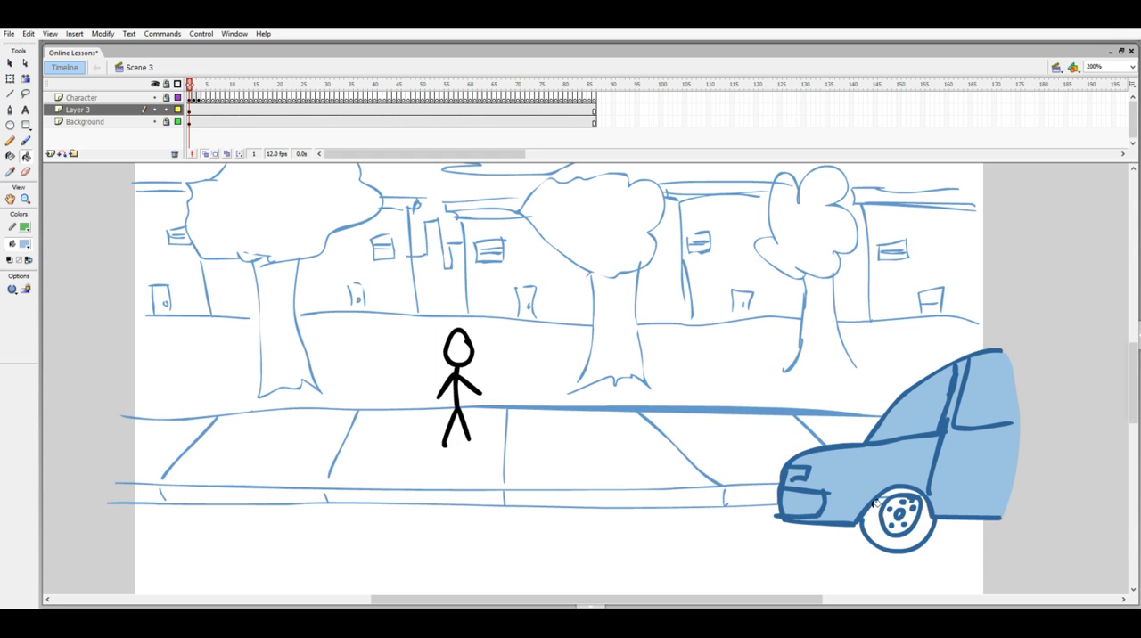
- Fill the car's tyre with the outline's dark blue, #326598
{"action": "left_click", "coordinate": [24, 247]}
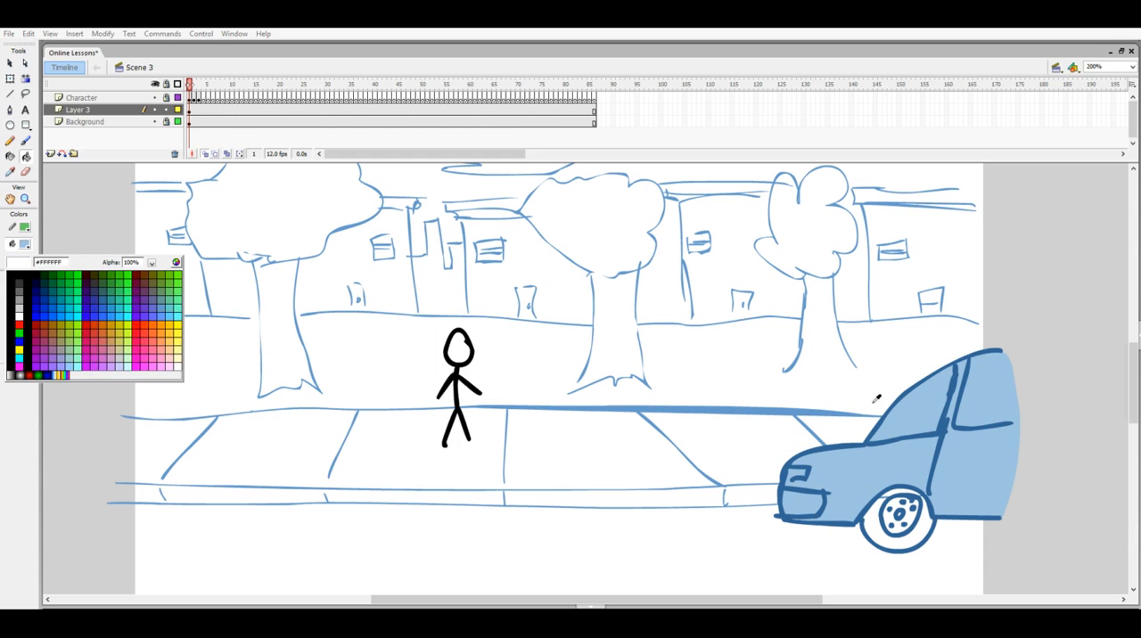
{"action": "left_click", "coordinate": [945, 426]}
{"action": "left_click", "coordinate": [878, 510]}
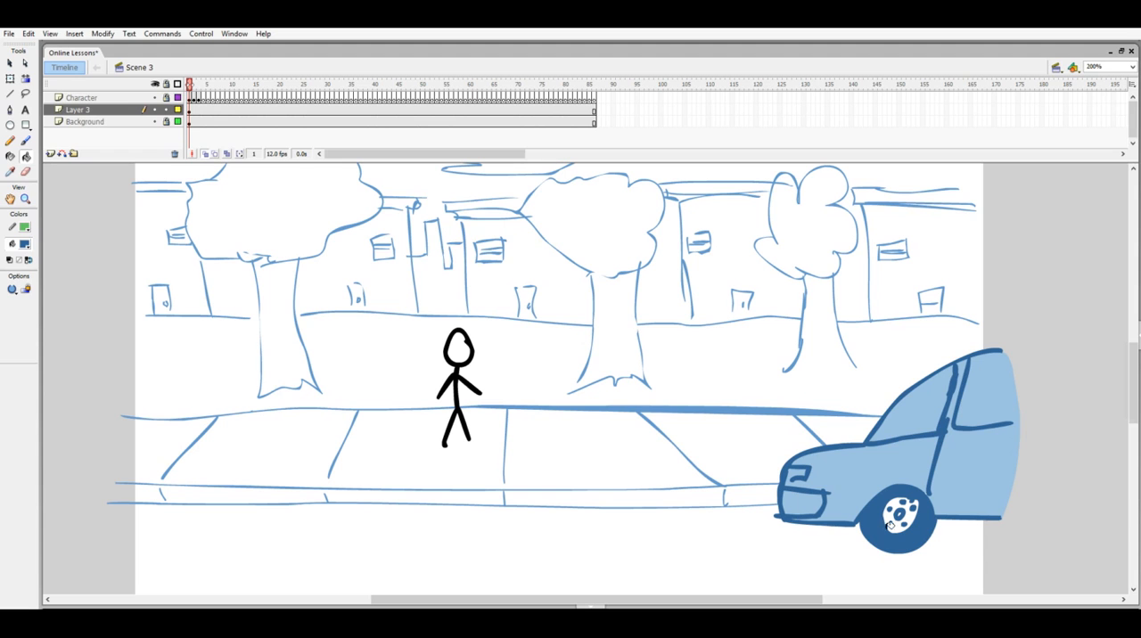
- Switch the fill colour to white, change the gap closing setting and fill the car's front window
{"action": "left_click", "coordinate": [25, 244]}
{"action": "left_click", "coordinate": [242, 217]}
{"action": "left_click", "coordinate": [10, 292]}
{"action": "left_click", "coordinate": [71, 306]}
{"action": "left_click", "coordinate": [930, 412]}
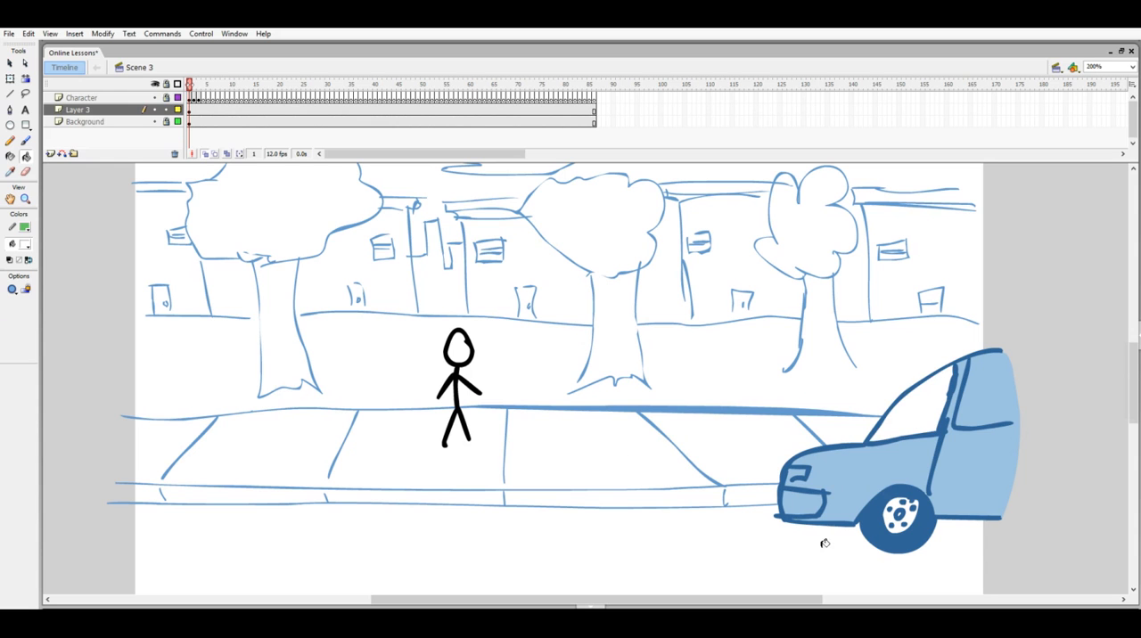
- Fill the car's headlight with white and re-enable gap closing for the Paint Bucket
{"action": "left_click", "coordinate": [802, 470]}
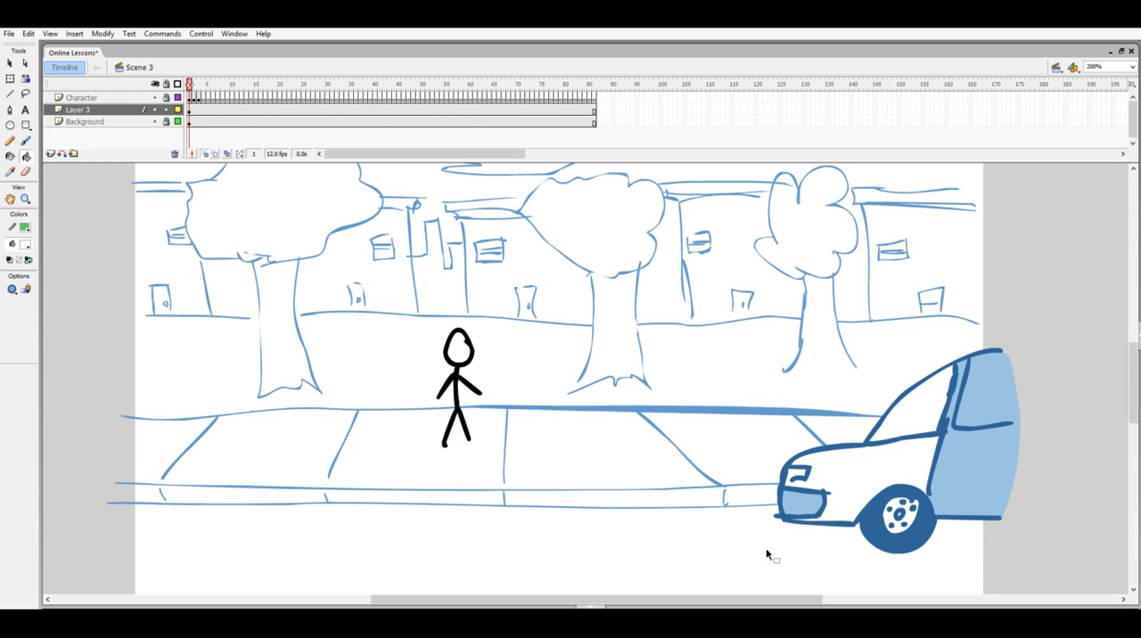
{"action": "left_click", "coordinate": [806, 488]}
{"action": "left_click", "coordinate": [12, 290]}
{"action": "left_click", "coordinate": [34, 345]}
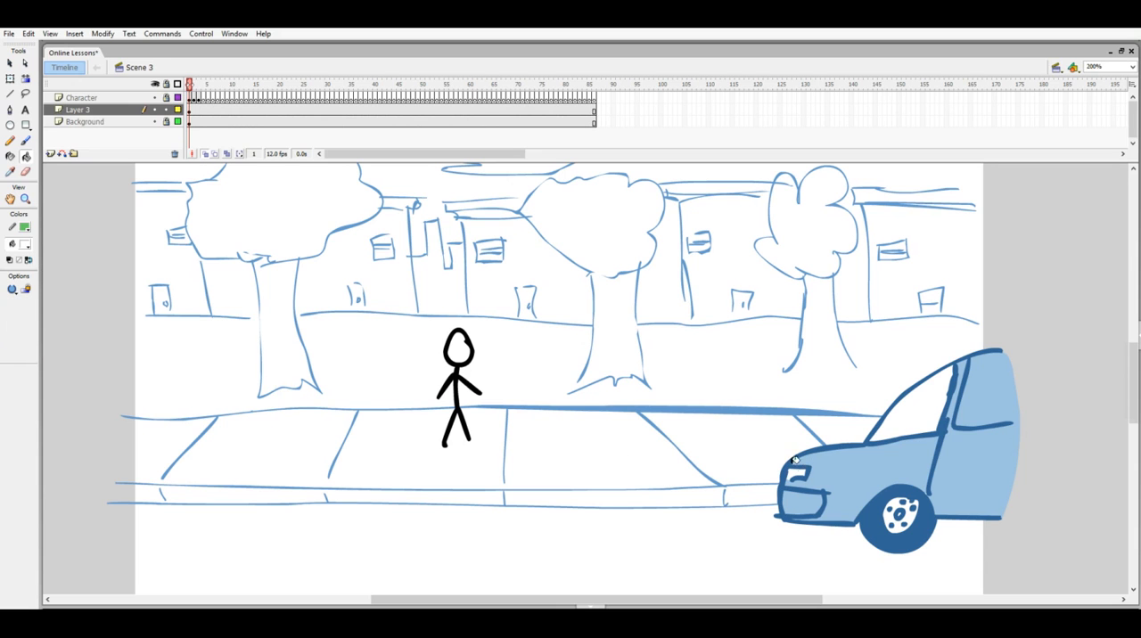
- Seal the gap at the rear end of the rear window's lower edge and fill that window with white
{"action": "left_click", "coordinate": [998, 407]}
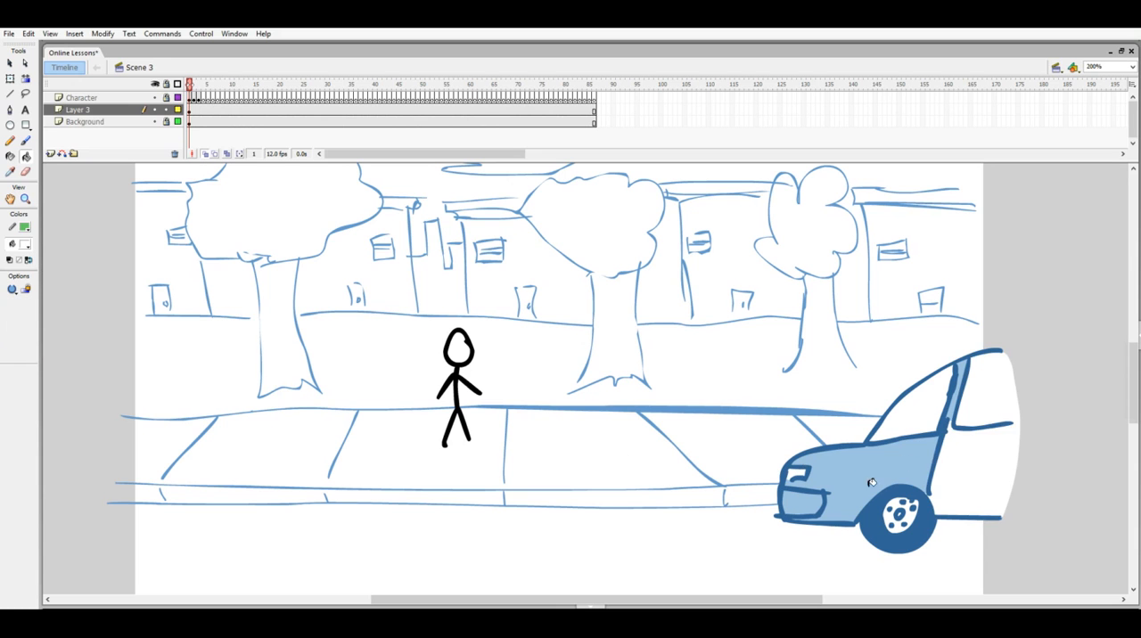
{"action": "key", "text": "ctrl+z"}
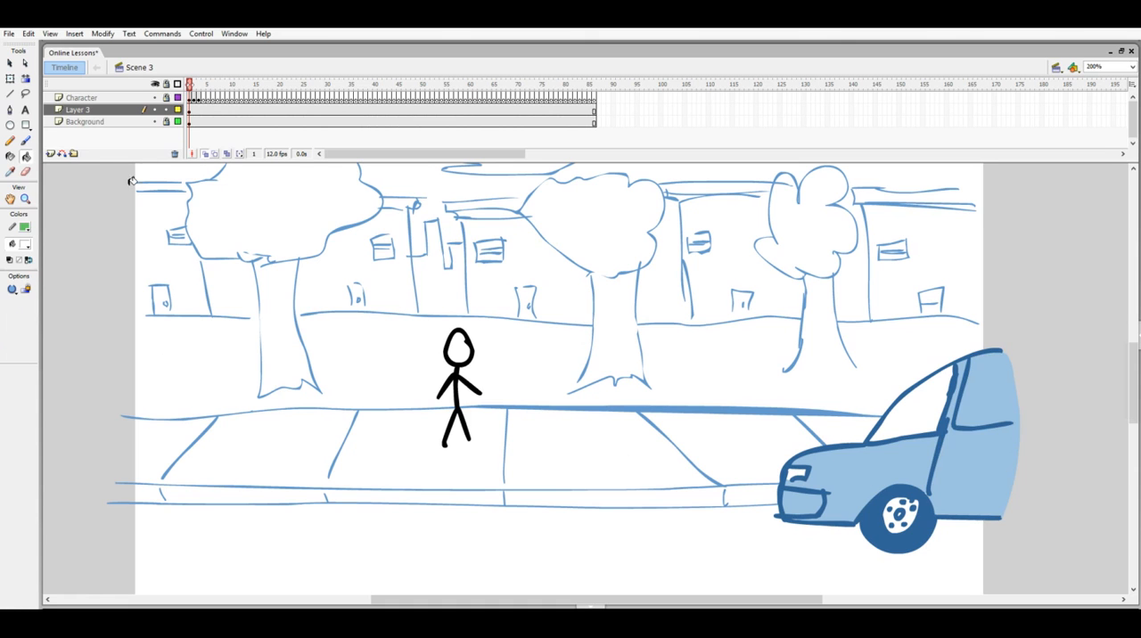
{"action": "left_click", "coordinate": [25, 140]}
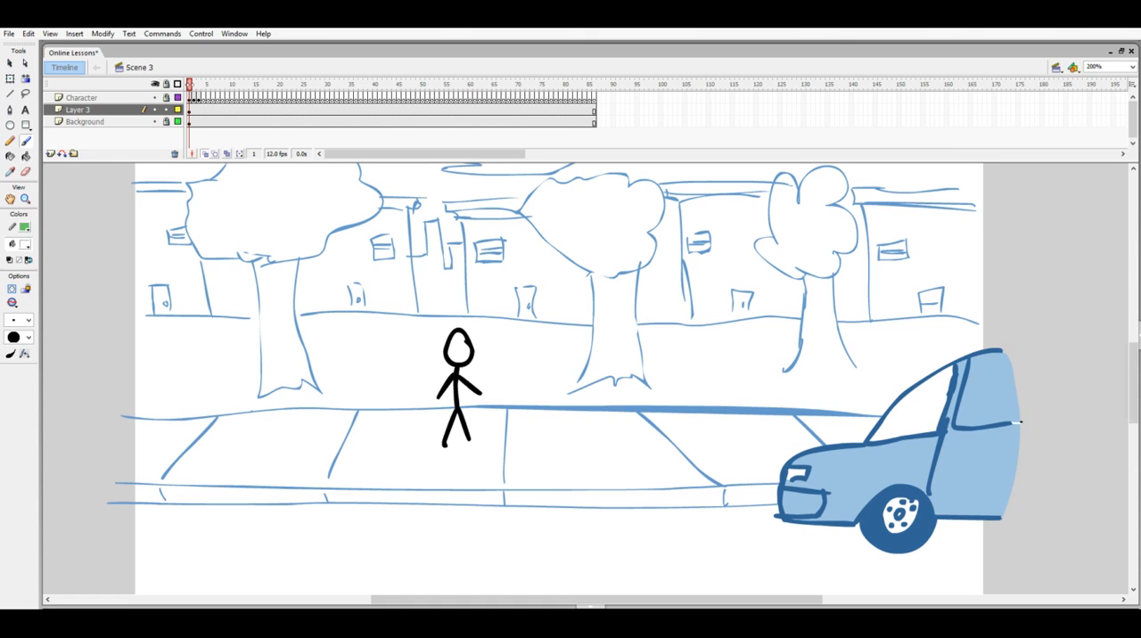
{"action": "left_click", "coordinate": [26, 156]}
{"action": "left_click", "coordinate": [991, 394]}
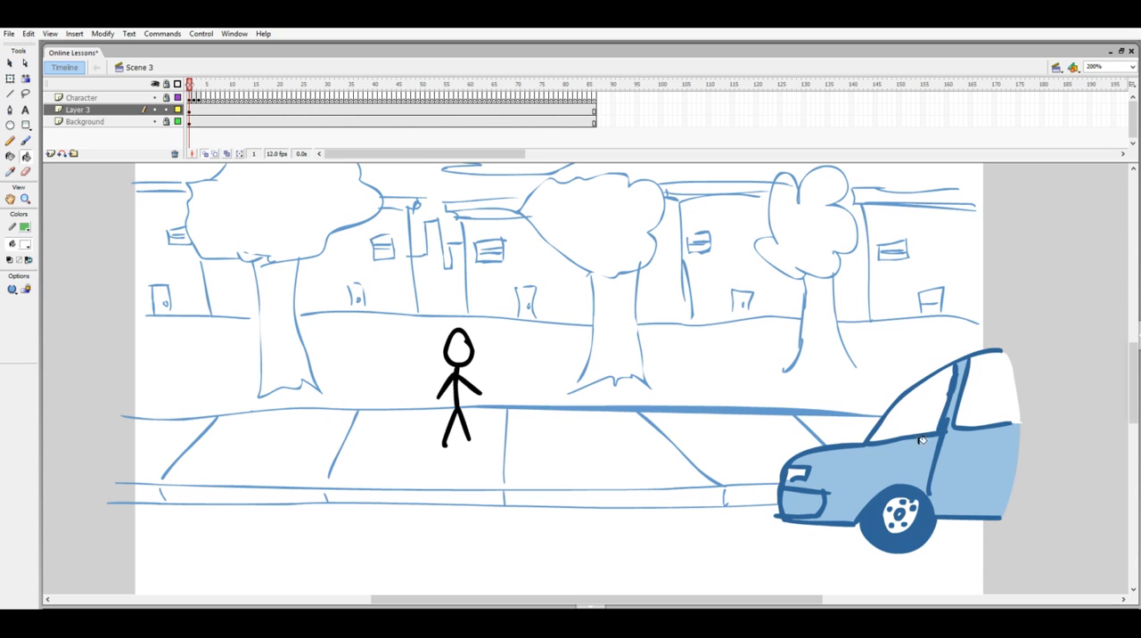
- Select the whole car drawing on Layer 3 and convert it to a graphic symbol named "C"
{"action": "mouse_move", "coordinate": [700, 601]}
{"action": "left_mouse_down"}
{"action": "mouse_move", "coordinate": [688, 603]}
{"action": "mouse_move", "coordinate": [697, 599]}
{"action": "left_mouse_up"}
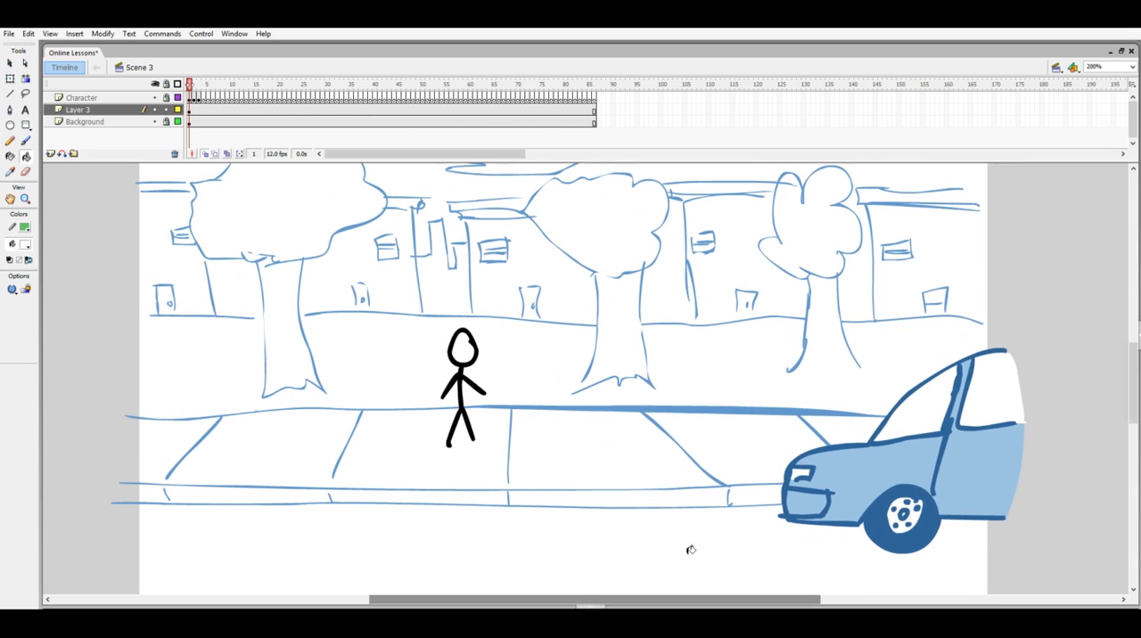
{"action": "left_click", "coordinate": [190, 109]}
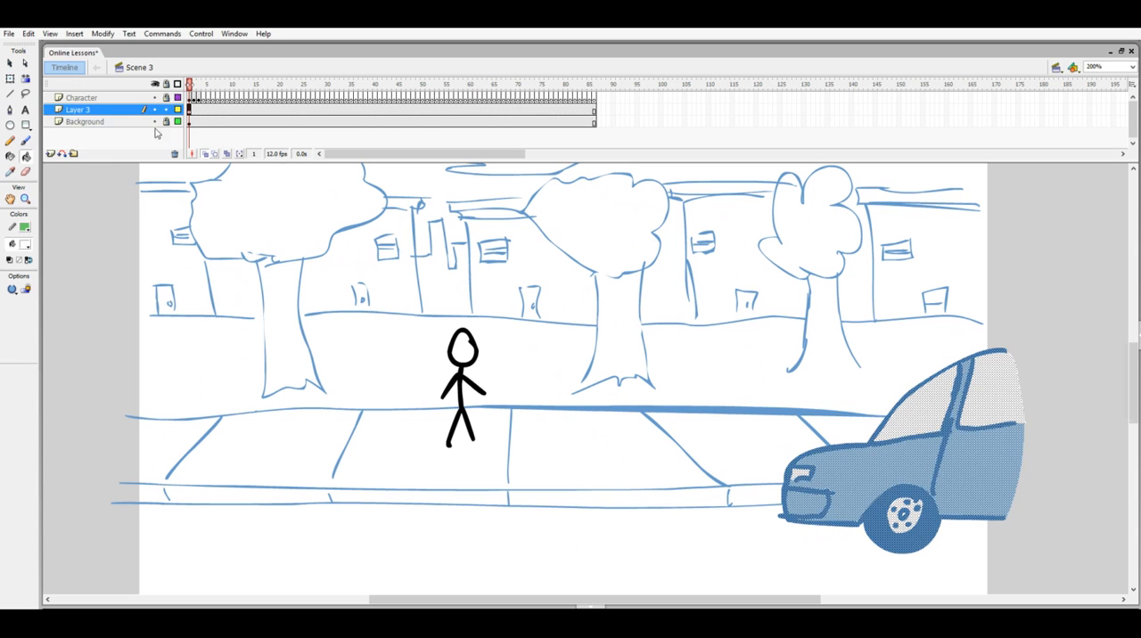
{"action": "left_click", "coordinate": [13, 64]}
{"action": "right_click", "coordinate": [969, 452]}
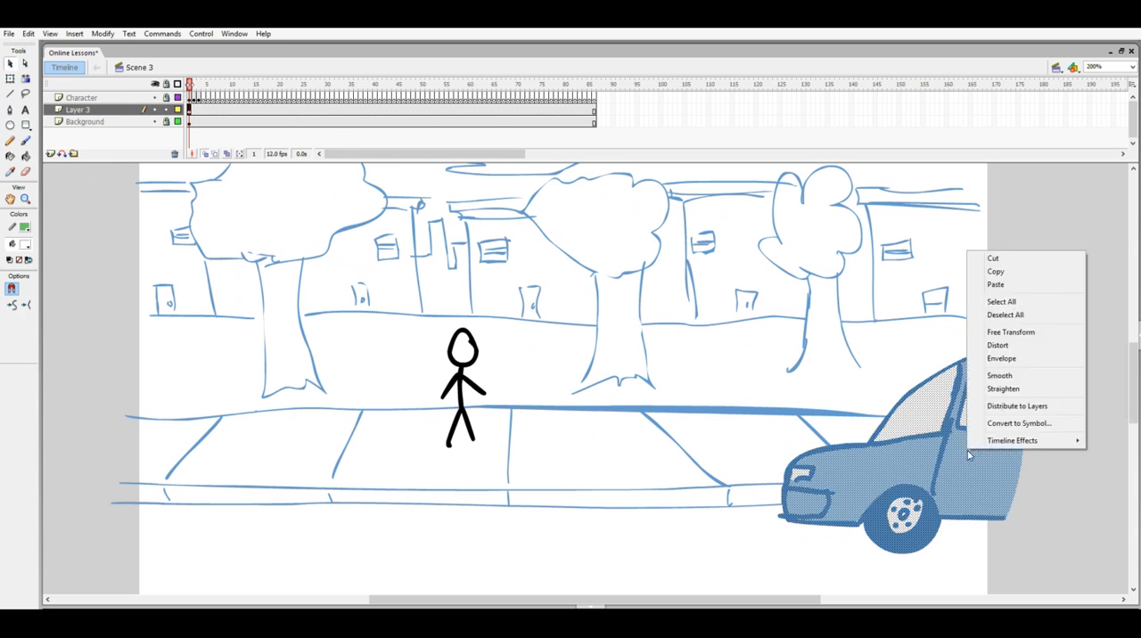
{"action": "left_click", "coordinate": [1009, 425]}
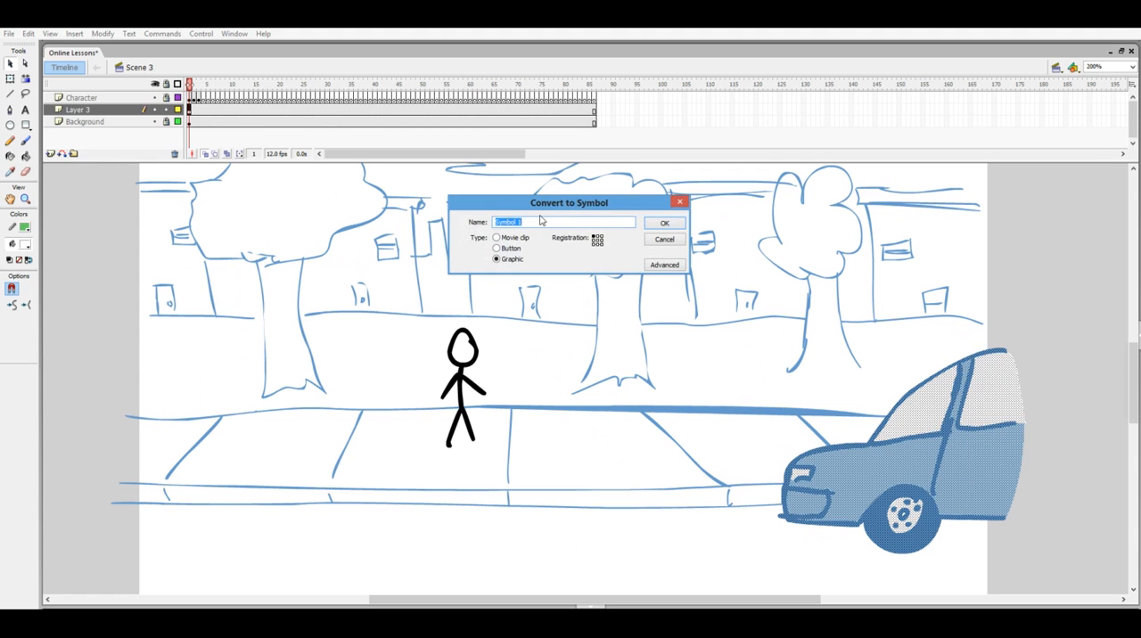
{"action": "type", "text": "Car"}
{"action": "key", "text": "Return"}
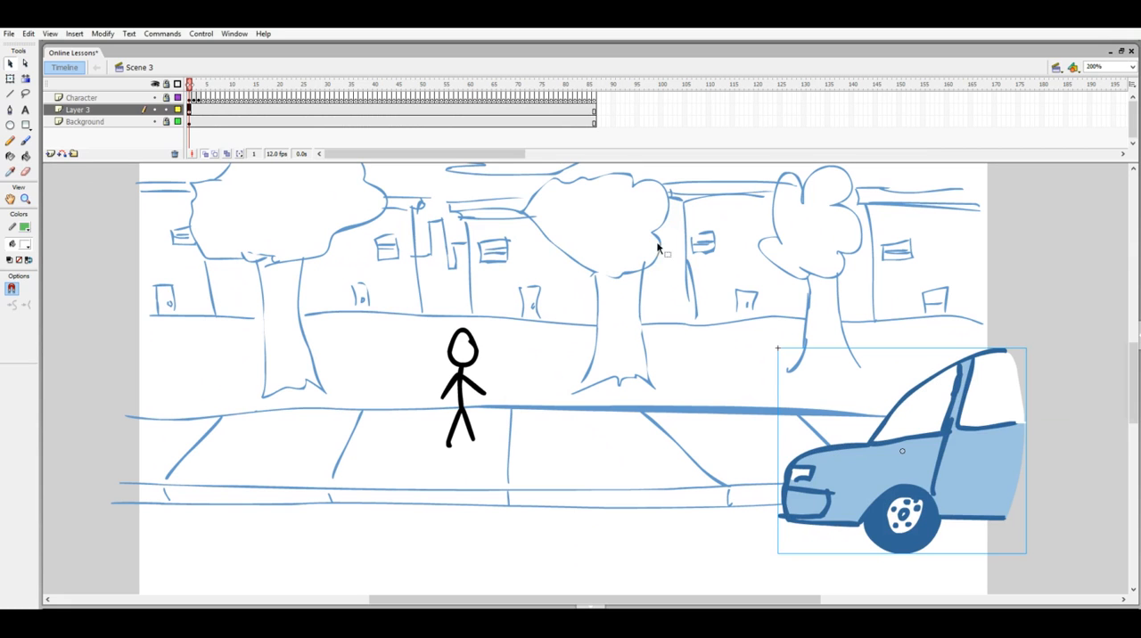
- Go to frame 3 on the Character layer and set the fill colour to black
{"action": "left_click", "coordinate": [190, 107]}
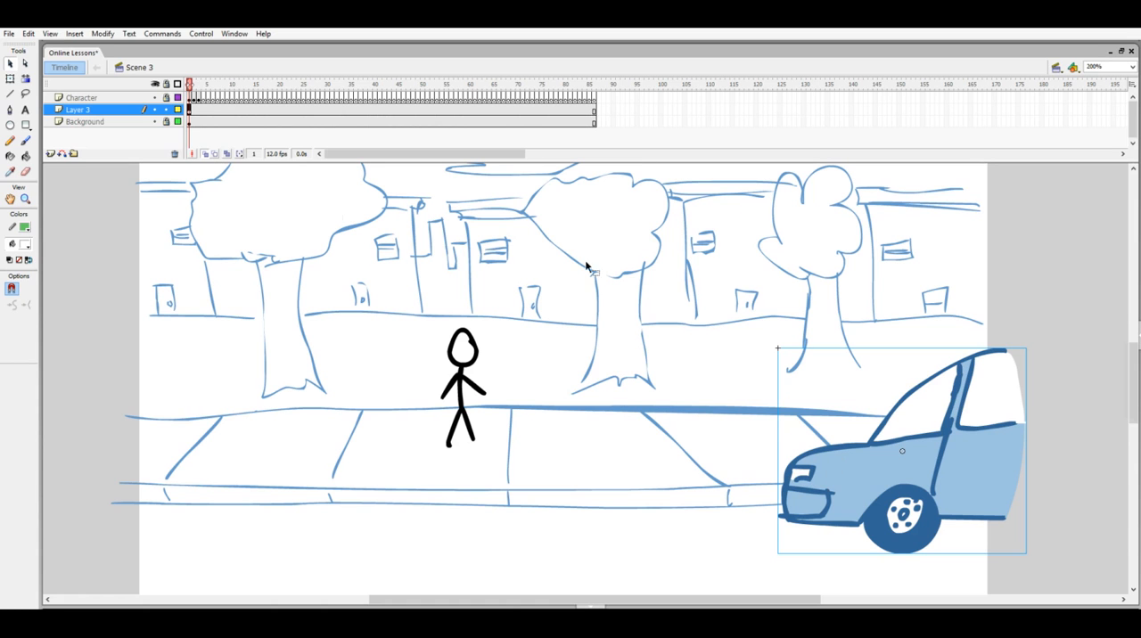
{"action": "left_click", "coordinate": [203, 99]}
{"action": "left_click_drag", "start_coordinate": [204, 87], "coordinate": [199, 93]}
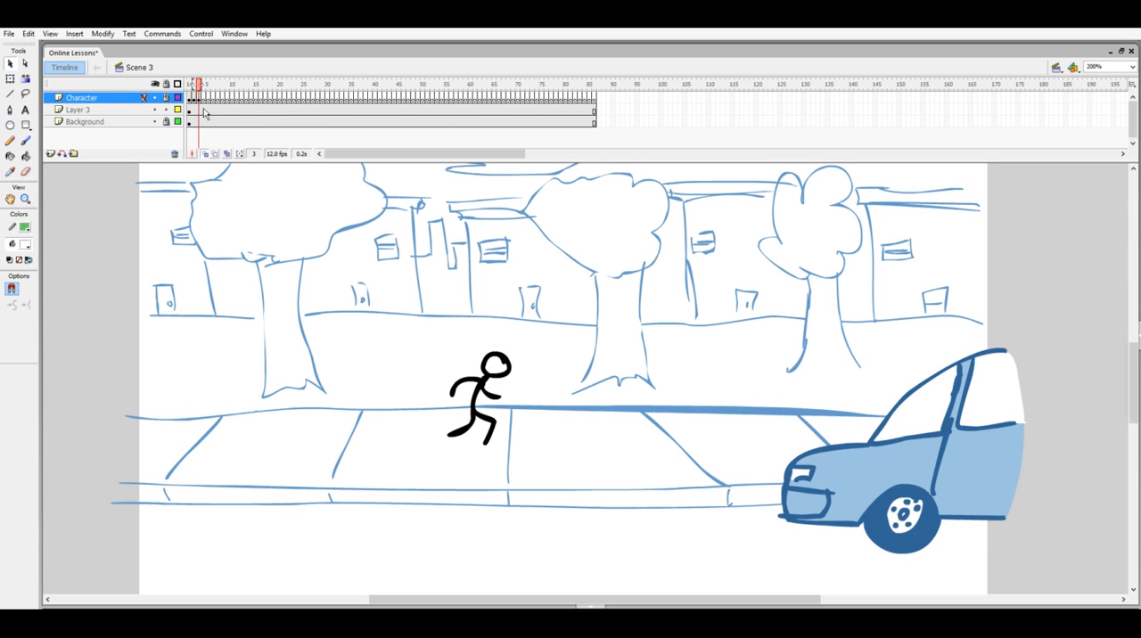
{"action": "left_click", "coordinate": [25, 244]}
{"action": "left_click", "coordinate": [18, 275]}
- Rename Layer 3 to "Car"
{"action": "left_click", "coordinate": [91, 111]}
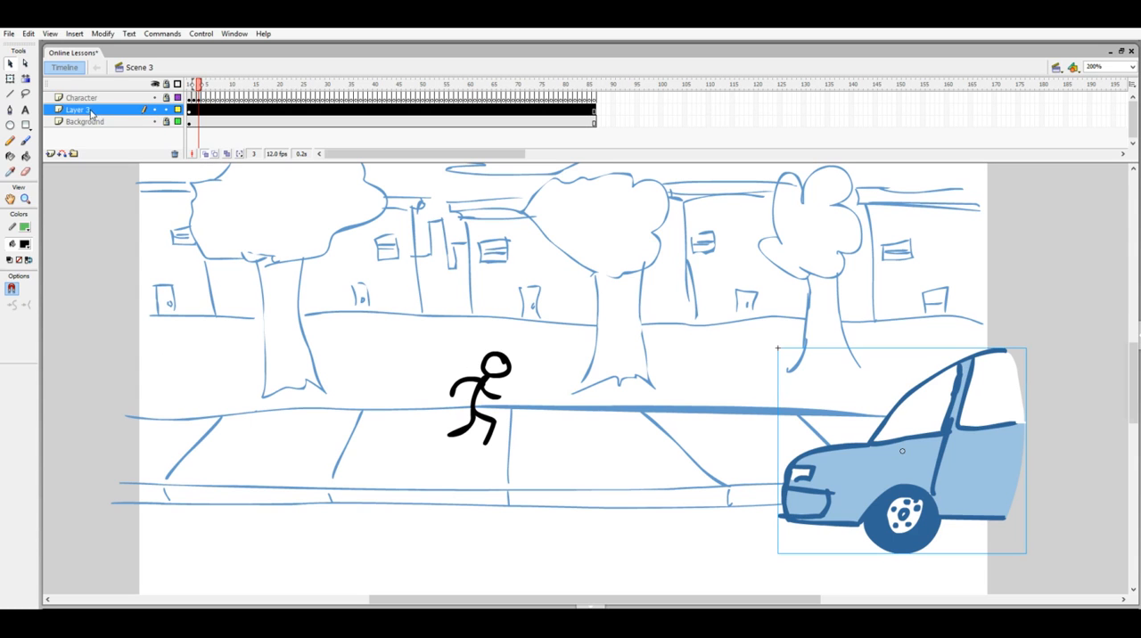
{"action": "double_click", "coordinate": [91, 111]}
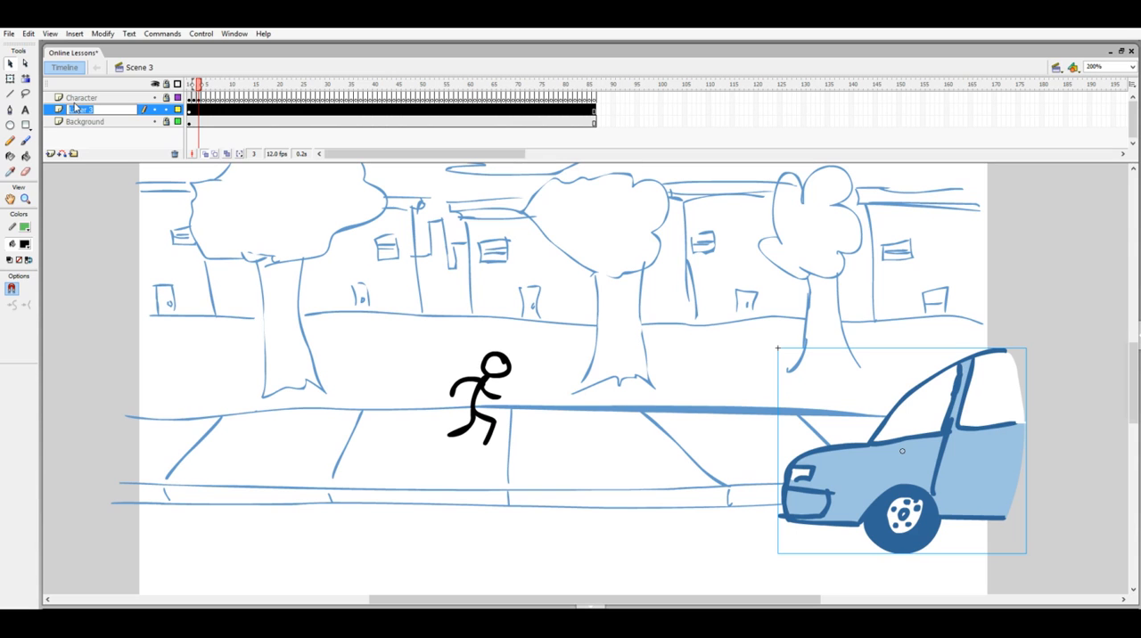
{"action": "type", "text": "Car"}
{"action": "key", "text": "Return"}
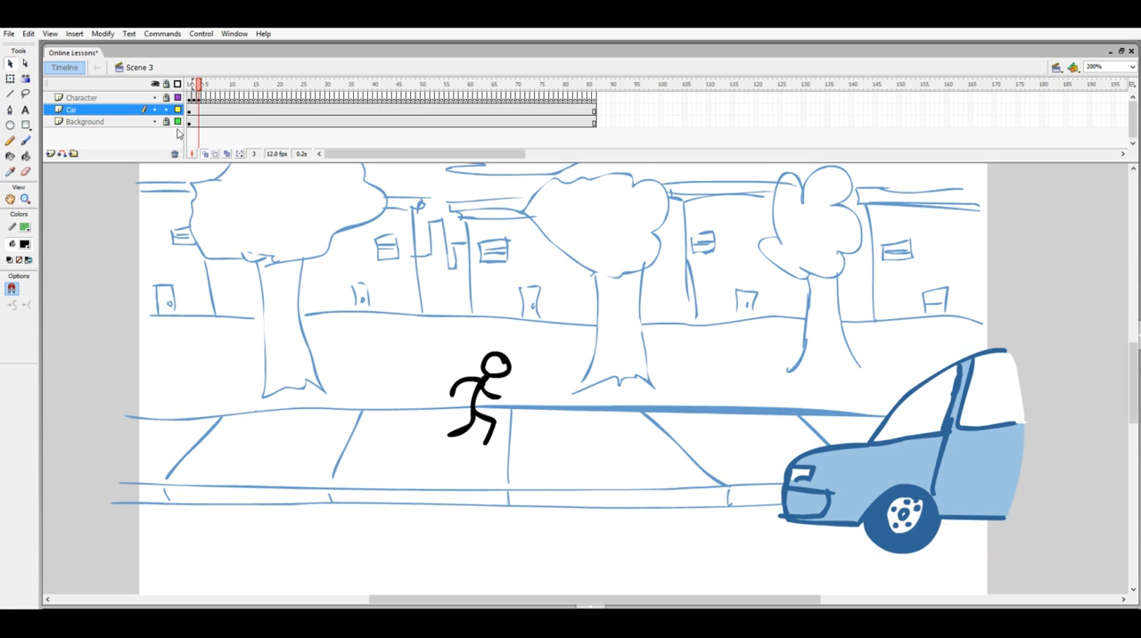
- Lock the Car layer, unlock the Character layer and insert a blank keyframe at its frame 4 for brush drawing
{"action": "left_click", "coordinate": [107, 99]}
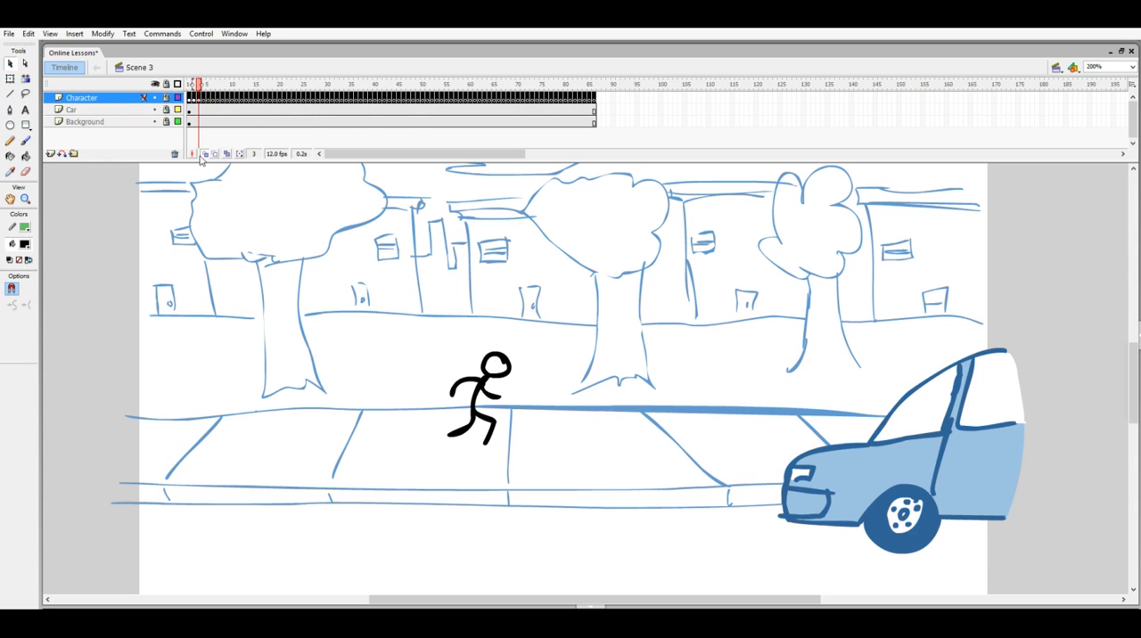
{"action": "left_click", "coordinate": [203, 98]}
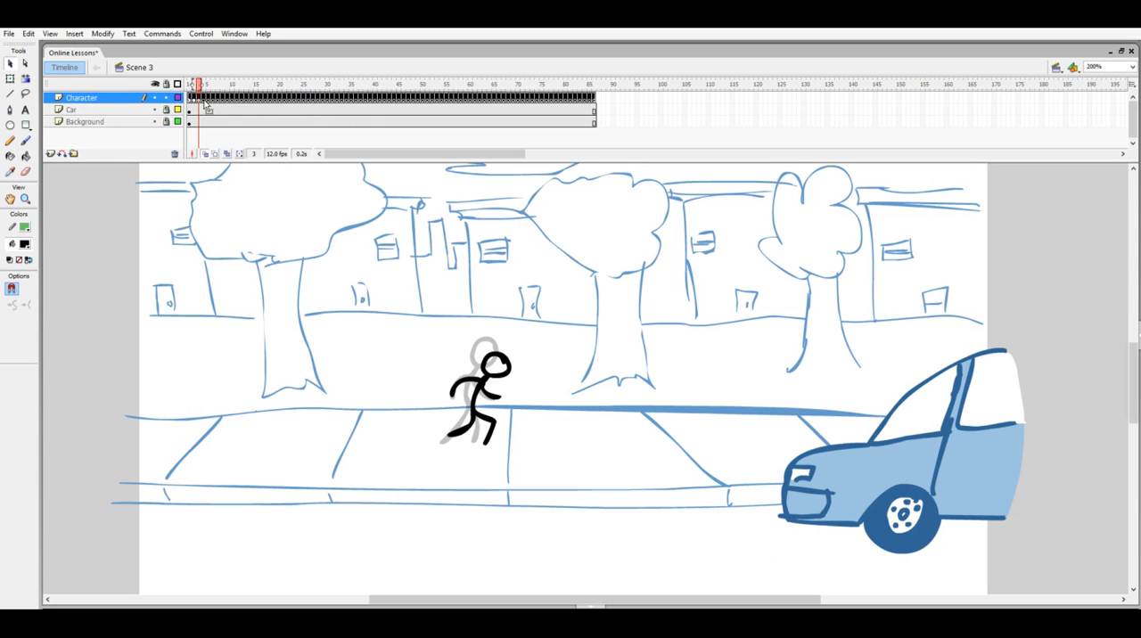
{"action": "key", "text": "F7"}
{"action": "key", "text": "b"}
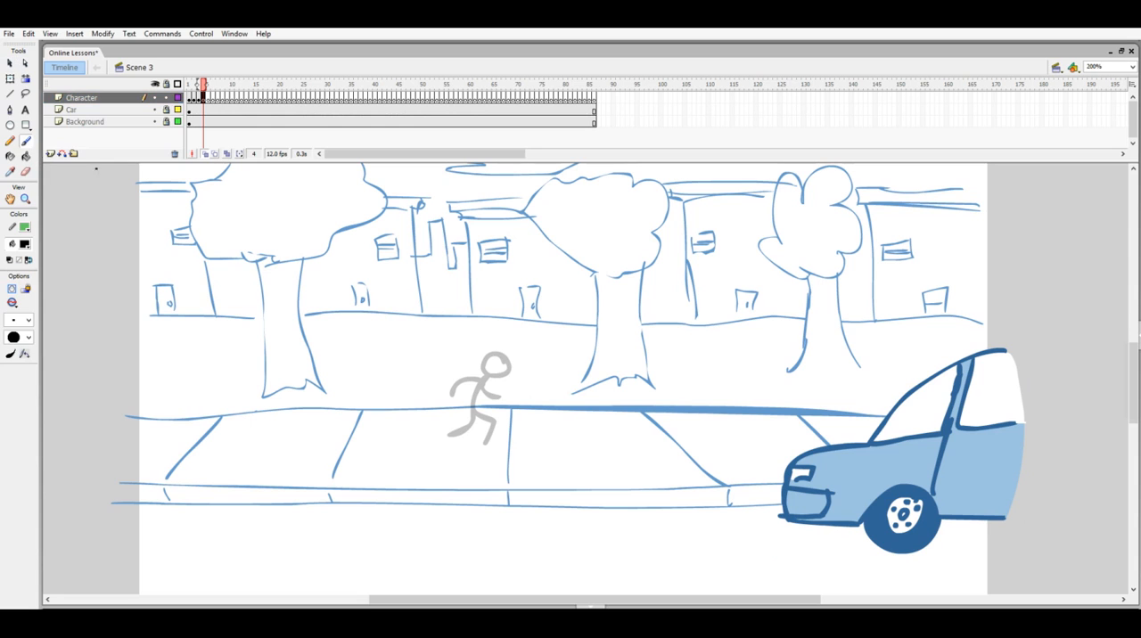
{"action": "key", "text": "period"}
{"action": "key", "text": "comma"}
{"action": "key", "text": "comma"}
{"action": "key", "text": "period"}
- Choose a larger brush size and draw the stick figure in a deeper crouch on frame 4, following the onion-skinned pose
{"action": "mouse_move", "coordinate": [502, 373]}
{"action": "left_mouse_down"}
{"action": "mouse_move", "coordinate": [480, 382]}
{"action": "mouse_move", "coordinate": [500, 376]}
{"action": "left_mouse_up"}
{"action": "key", "text": "ctrl+z"}
{"action": "left_click", "coordinate": [20, 320]}
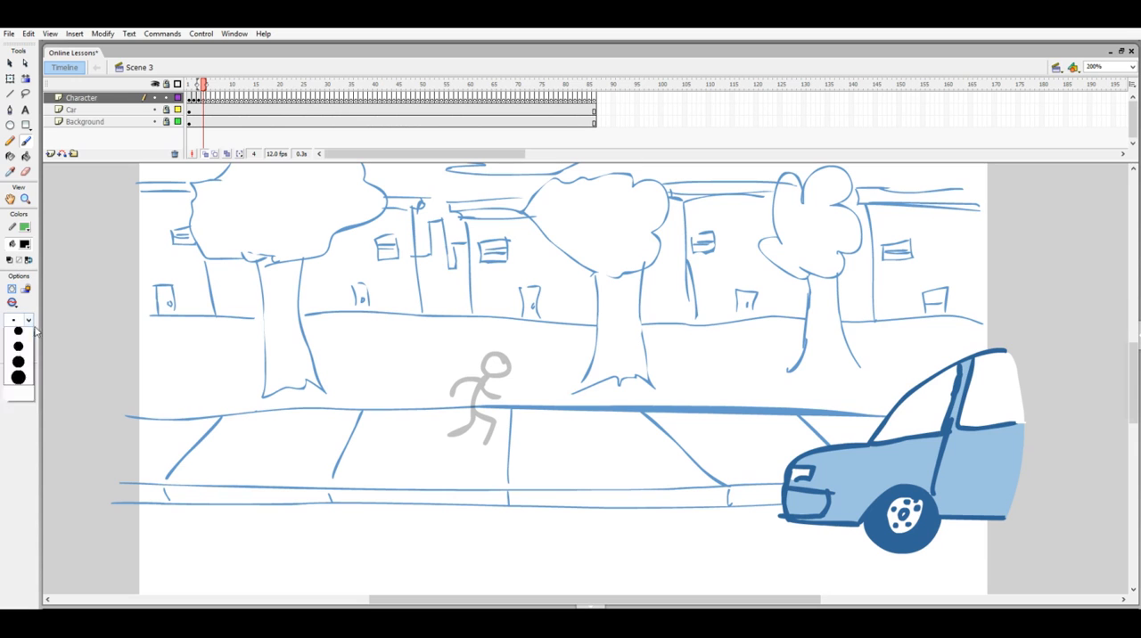
{"action": "left_click", "coordinate": [24, 369]}
{"action": "mouse_move", "coordinate": [480, 366]}
{"action": "left_mouse_down"}
{"action": "mouse_move", "coordinate": [508, 379]}
{"action": "mouse_move", "coordinate": [480, 382]}
{"action": "mouse_move", "coordinate": [467, 413]}
{"action": "mouse_move", "coordinate": [487, 439]}
{"action": "mouse_move", "coordinate": [461, 436]}
{"action": "left_mouse_up"}
{"action": "left_click", "coordinate": [463, 399]}
{"action": "mouse_move", "coordinate": [472, 386]}
{"action": "left_mouse_down"}
{"action": "mouse_move", "coordinate": [465, 374]}
{"action": "mouse_move", "coordinate": [451, 384]}
{"action": "left_mouse_up"}
{"action": "key", "text": "comma"}
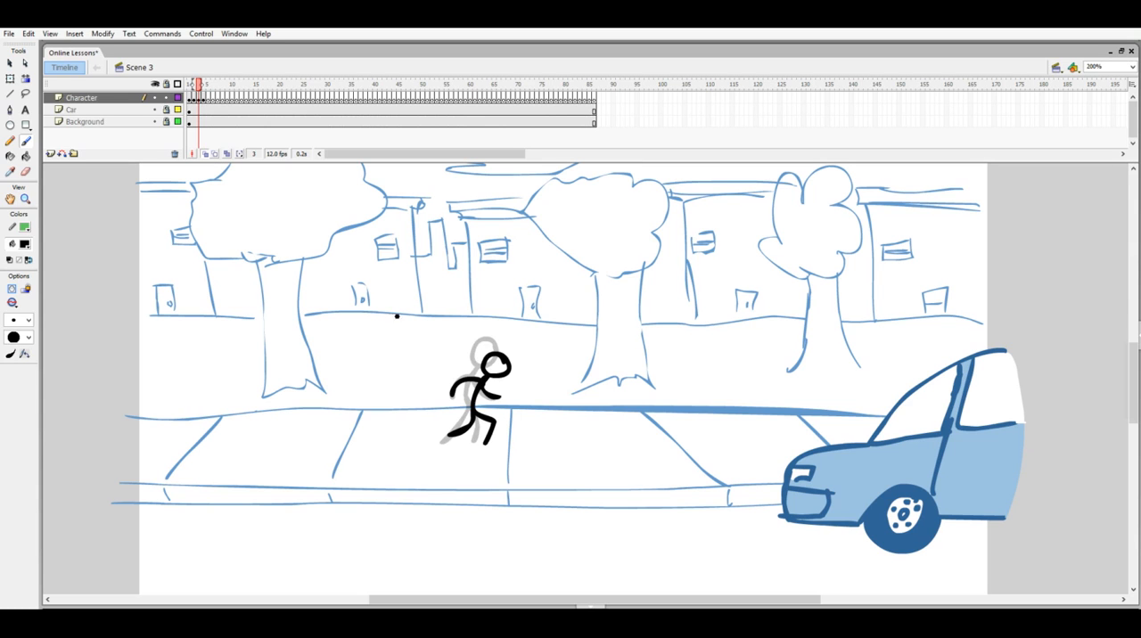
{"action": "key", "text": "period"}
{"action": "left_click_drag", "start_coordinate": [477, 391], "coordinate": [498, 398]}
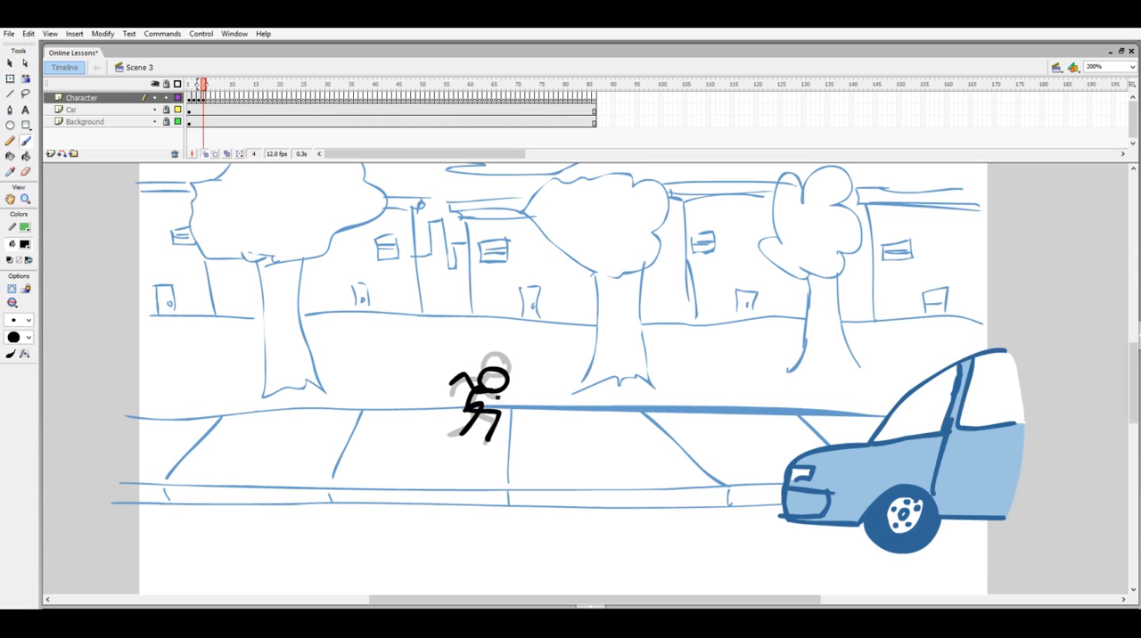
- Flip back and forth through the Character frames up to frame 4 to check the crouching motion
{"action": "key", "text": "comma"}
{"action": "key", "text": "comma"}
{"action": "key", "text": "period"}
{"action": "key", "text": "period"}
{"action": "key", "text": "comma"}
{"action": "key", "text": "period"}
{"action": "key", "text": "comma"}
{"action": "key", "text": "period"}
{"action": "key", "text": "comma"}
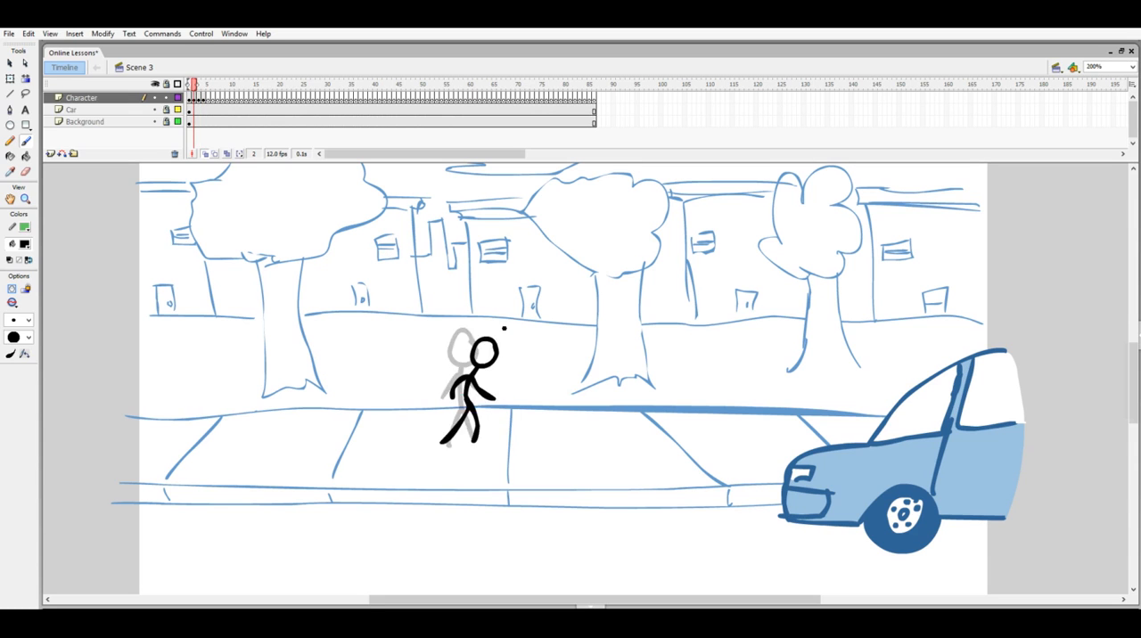
{"action": "key", "text": "period"}
- Draw the figure leaping up and forward towards the middle tree on frame 6, with arms and legs trailing
{"action": "key", "text": "period"}
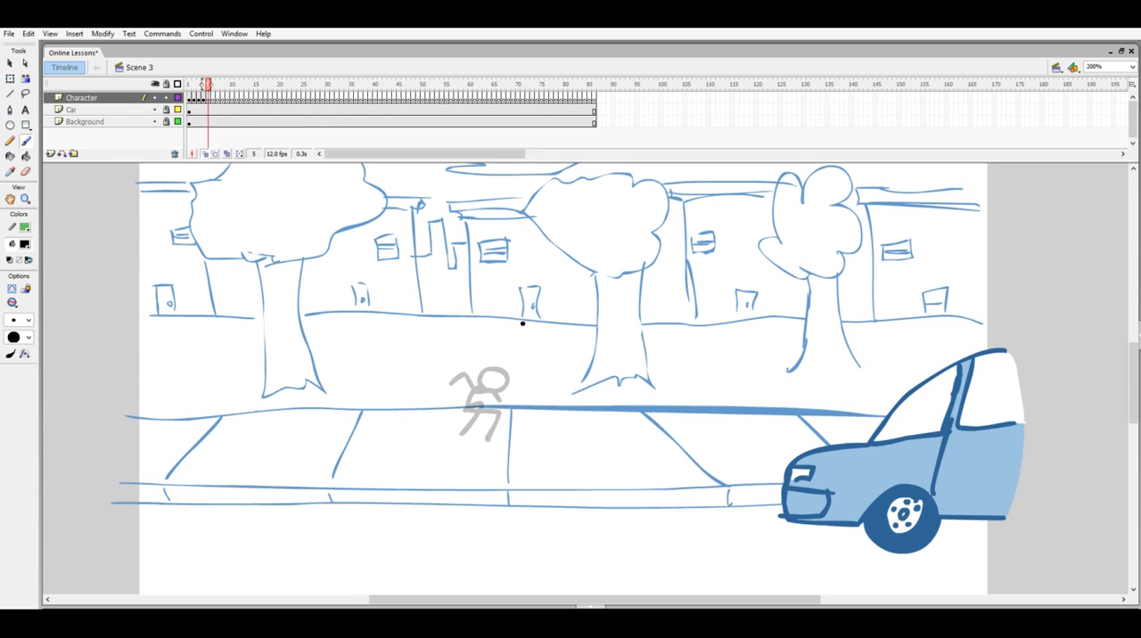
- Draw the stick figure stretching upright for the take-off on frame 5 of the Character layer
{"action": "left_click_drag", "start_coordinate": [516, 335], "coordinate": [466, 434]}
{"action": "left_click_drag", "start_coordinate": [487, 385], "coordinate": [490, 437]}
{"action": "mouse_move", "coordinate": [495, 357]}
{"action": "left_mouse_down"}
{"action": "mouse_move", "coordinate": [468, 386]}
{"action": "mouse_move", "coordinate": [502, 388]}
{"action": "left_mouse_up"}
{"action": "key", "text": "period"}
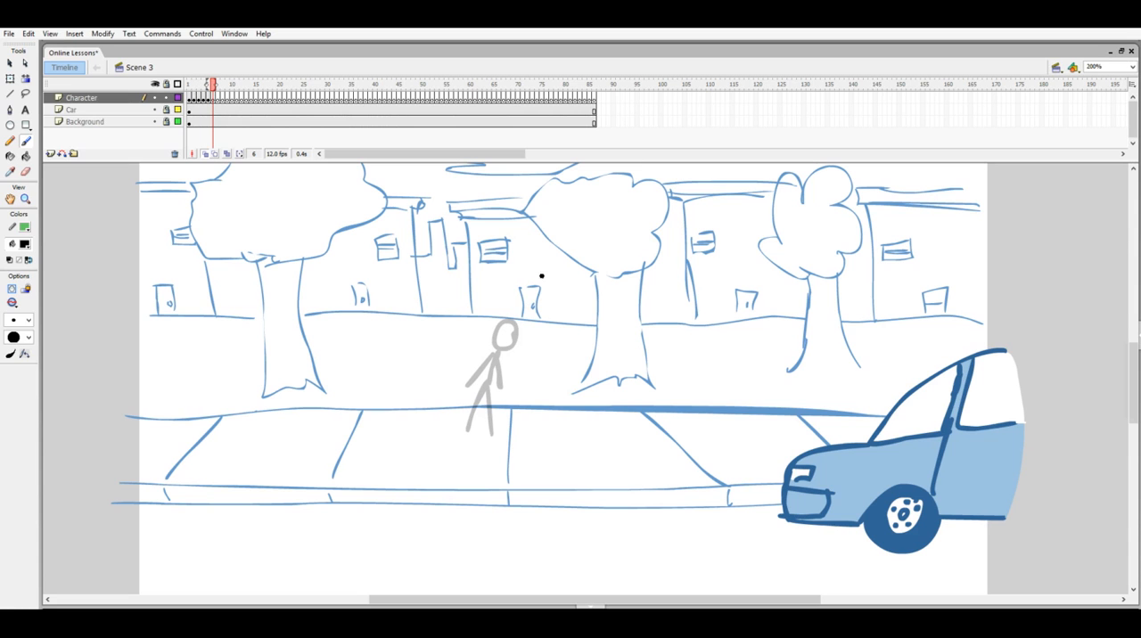
{"action": "left_click_drag", "start_coordinate": [553, 259], "coordinate": [525, 346]}
{"action": "left_click_drag", "start_coordinate": [526, 309], "coordinate": [506, 336]}
{"action": "mouse_move", "coordinate": [547, 265]}
{"action": "left_mouse_down"}
{"action": "mouse_move", "coordinate": [525, 286]}
{"action": "mouse_move", "coordinate": [551, 291]}
{"action": "mouse_move", "coordinate": [575, 255]}
{"action": "mouse_move", "coordinate": [564, 247]}
{"action": "left_mouse_up"}
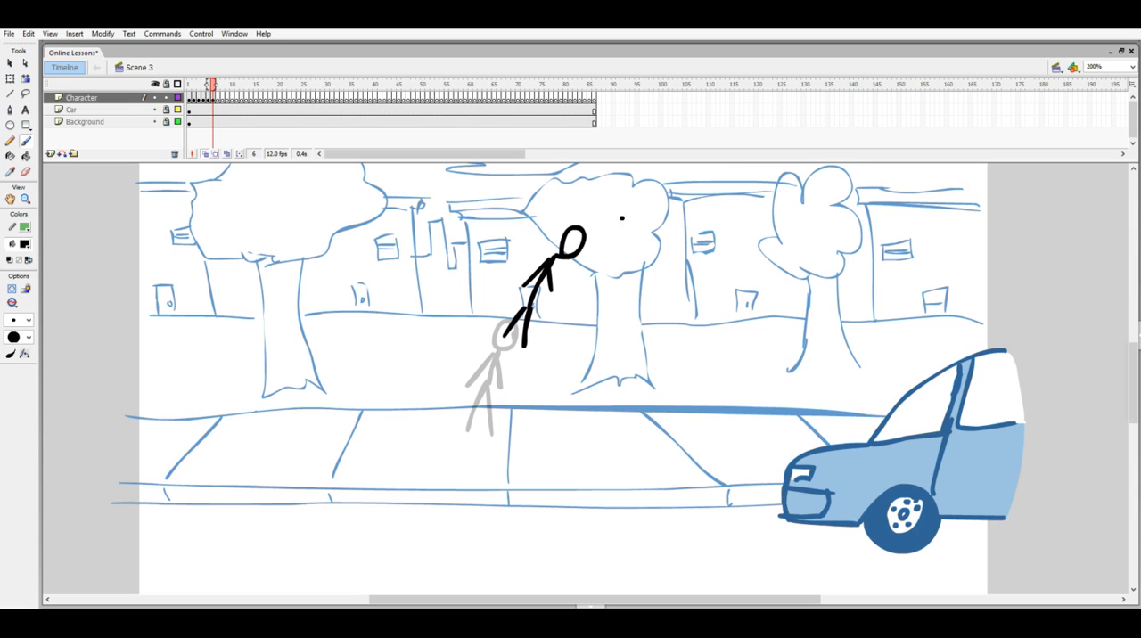
- Draw the figure arched over at the top of the jump on frame 7 and check it against the neighbouring frames
{"action": "key", "text": "period"}
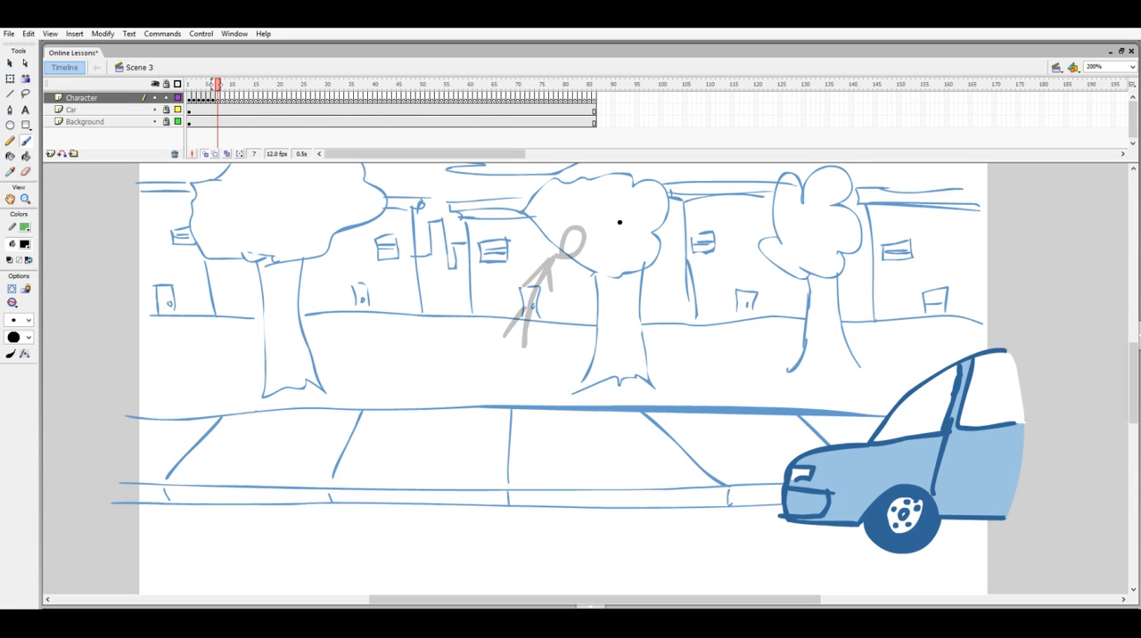
{"action": "mouse_move", "coordinate": [635, 223]}
{"action": "left_mouse_down"}
{"action": "mouse_move", "coordinate": [613, 239]}
{"action": "mouse_move", "coordinate": [636, 224]}
{"action": "mouse_move", "coordinate": [594, 230]}
{"action": "mouse_move", "coordinate": [567, 275]}
{"action": "mouse_move", "coordinate": [547, 271]}
{"action": "left_mouse_up"}
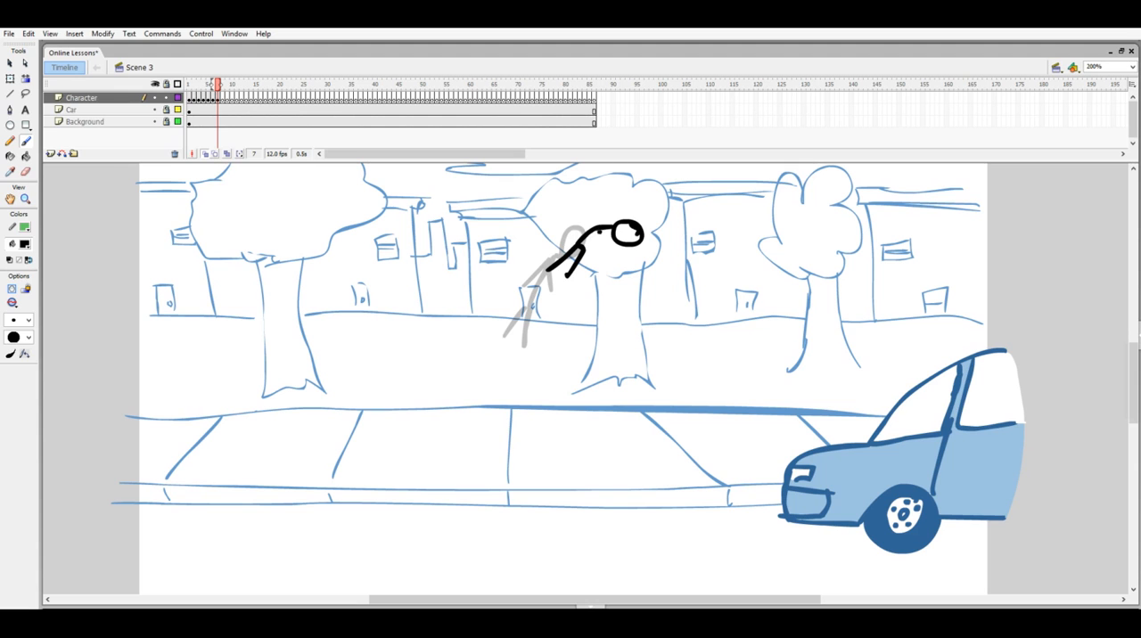
{"action": "key", "text": "period"}
{"action": "key", "text": "comma"}
{"action": "key", "text": "comma"}
{"action": "key", "text": "period"}
{"action": "key", "text": "period"}
- Draw the figure curled and head-down at the start of its fall on frame 8
{"action": "mouse_move", "coordinate": [653, 279]}
{"action": "left_mouse_down"}
{"action": "mouse_move", "coordinate": [642, 300]}
{"action": "mouse_move", "coordinate": [653, 246]}
{"action": "left_mouse_up"}
{"action": "mouse_move", "coordinate": [653, 246]}
{"action": "left_mouse_down"}
{"action": "mouse_move", "coordinate": [631, 261]}
{"action": "mouse_move", "coordinate": [623, 240]}
{"action": "mouse_move", "coordinate": [632, 261]}
{"action": "left_mouse_up"}
- Draw the curled figure falling head-down beside the middle tree's trunk on frame 9
{"action": "key", "text": "period"}
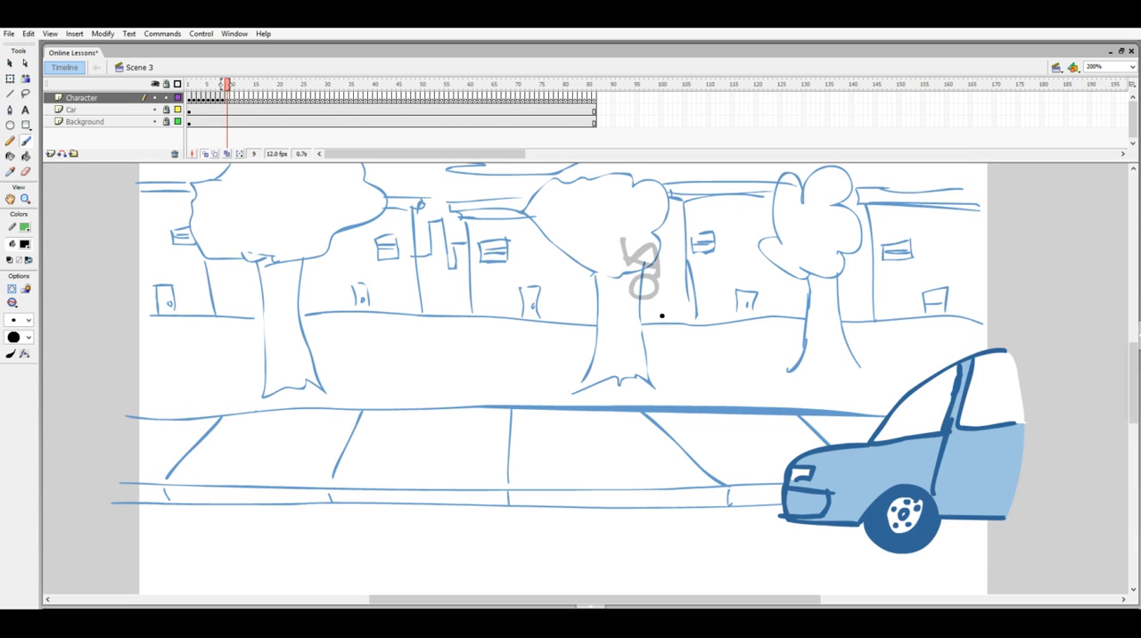
{"action": "left_click_drag", "start_coordinate": [667, 309], "coordinate": [670, 311]}
{"action": "mouse_move", "coordinate": [675, 315]}
{"action": "left_mouse_down"}
{"action": "mouse_move", "coordinate": [697, 292]}
{"action": "mouse_move", "coordinate": [676, 302]}
{"action": "left_mouse_up"}
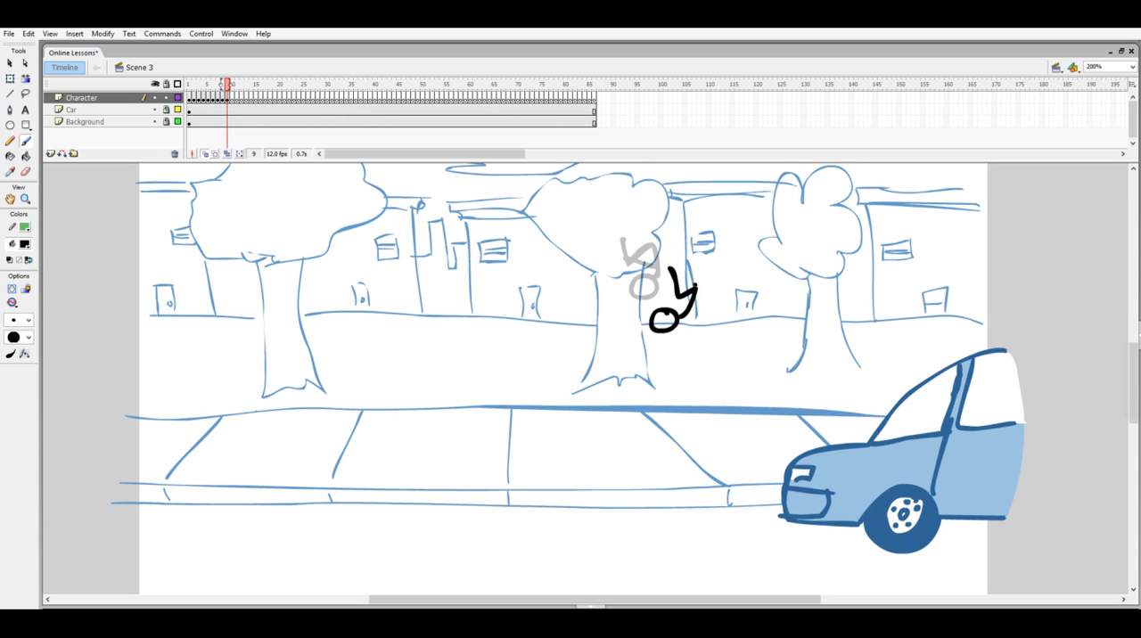
{"action": "mouse_move", "coordinate": [683, 260]}
{"action": "left_mouse_down"}
{"action": "mouse_move", "coordinate": [694, 286]}
{"action": "mouse_move", "coordinate": [672, 287]}
{"action": "left_mouse_up"}
- Draw the figure opening out horizontally with its legs extended towards the car on frame 10
{"action": "key", "text": "period"}
{"action": "mouse_move", "coordinate": [697, 345]}
{"action": "left_mouse_down"}
{"action": "mouse_move", "coordinate": [675, 344]}
{"action": "mouse_move", "coordinate": [741, 370]}
{"action": "left_mouse_up"}
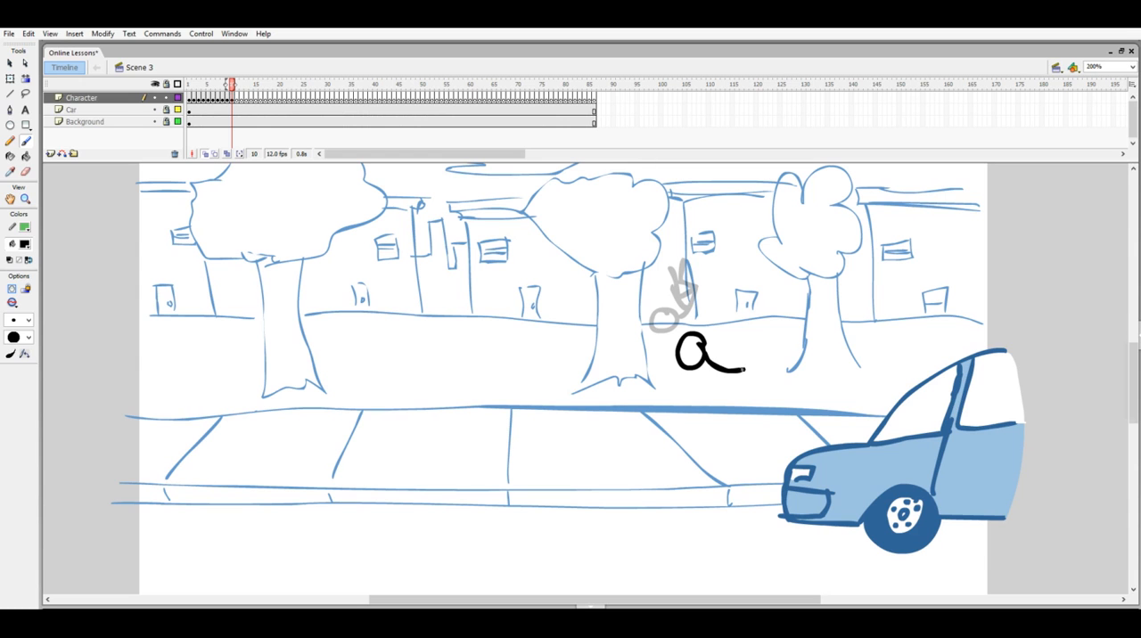
{"action": "mouse_move", "coordinate": [739, 370]}
{"action": "left_mouse_down"}
{"action": "mouse_move", "coordinate": [777, 366]}
{"action": "mouse_move", "coordinate": [750, 392]}
{"action": "left_mouse_up"}
{"action": "left_click_drag", "start_coordinate": [727, 343], "coordinate": [711, 365]}
- Insert a blank keyframe at frame 11 and draw the figure kicking the front of the car with an outstretched leg
{"action": "key", "text": "F7"}
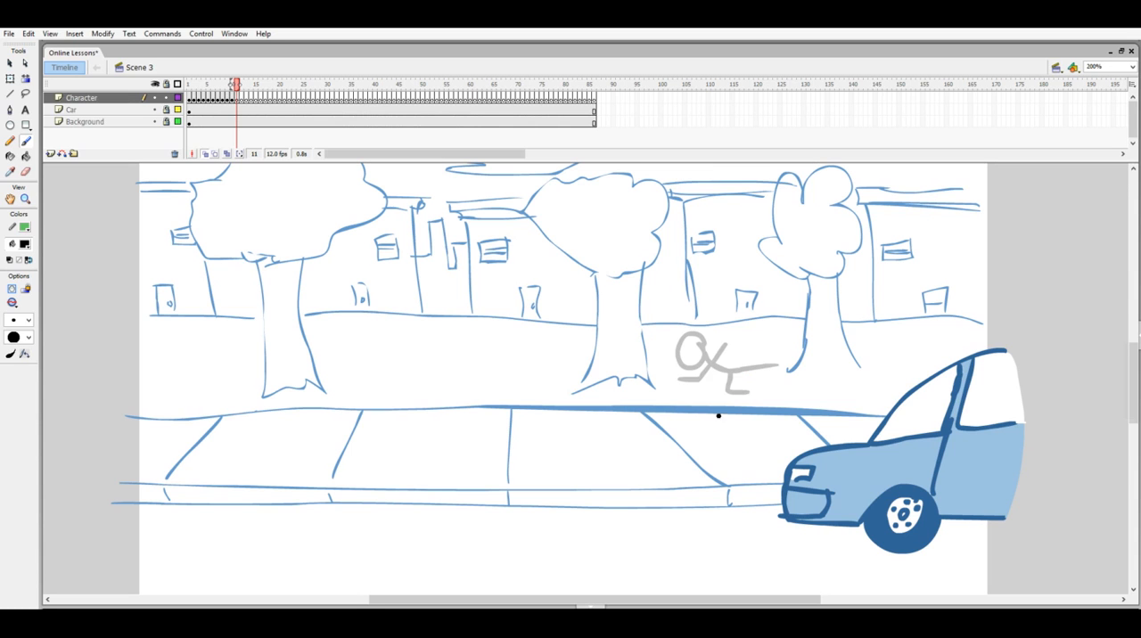
{"action": "mouse_move", "coordinate": [721, 389]}
{"action": "left_mouse_down"}
{"action": "mouse_move", "coordinate": [701, 387]}
{"action": "mouse_move", "coordinate": [718, 373]}
{"action": "mouse_move", "coordinate": [740, 419]}
{"action": "mouse_move", "coordinate": [797, 452]}
{"action": "mouse_move", "coordinate": [733, 441]}
{"action": "mouse_move", "coordinate": [760, 457]}
{"action": "left_mouse_up"}
{"action": "mouse_move", "coordinate": [732, 412]}
{"action": "left_mouse_down"}
{"action": "mouse_move", "coordinate": [689, 412]}
{"action": "mouse_move", "coordinate": [675, 389]}
{"action": "left_mouse_up"}
{"action": "left_click_drag", "start_coordinate": [731, 412], "coordinate": [770, 411]}
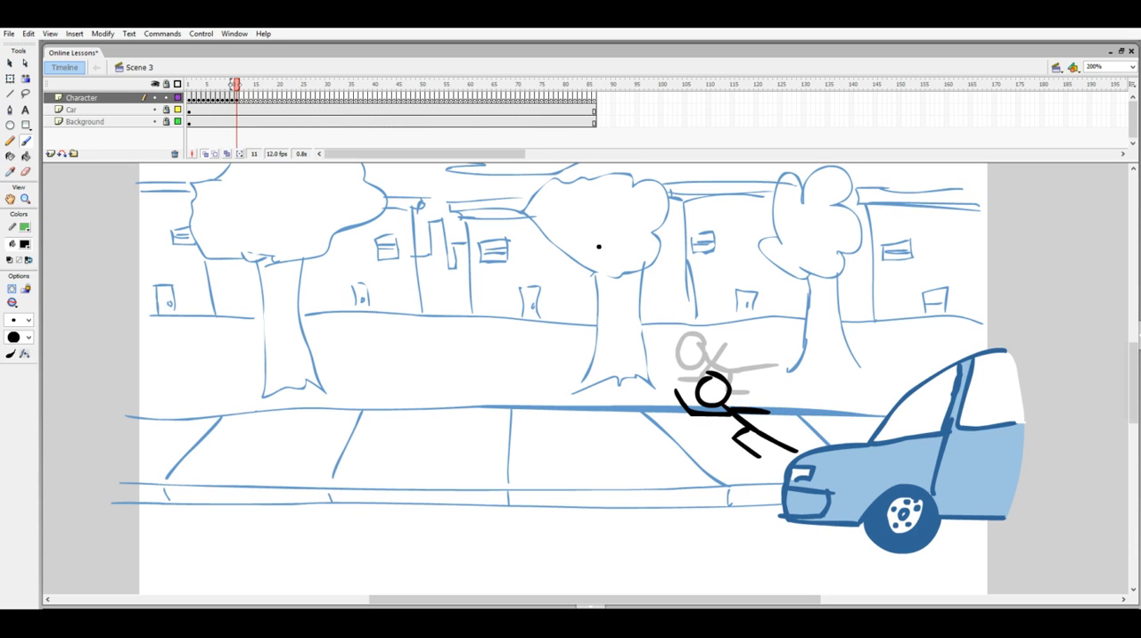
- Flip back and forth through the last Character frames up to frame 11 to check the fall and kick
{"action": "key", "text": "comma"}
{"action": "key", "text": "period"}
{"action": "key", "text": "comma"}
{"action": "key", "text": "comma"}
{"action": "key", "text": "comma"}
{"action": "key", "text": "period"}
{"action": "key", "text": "period"}
{"action": "key", "text": "period"}
- Choose a smaller brush size and draw jagged impact marks where the foot meets the car's front on frame 11
{"action": "left_click", "coordinate": [28, 320]}
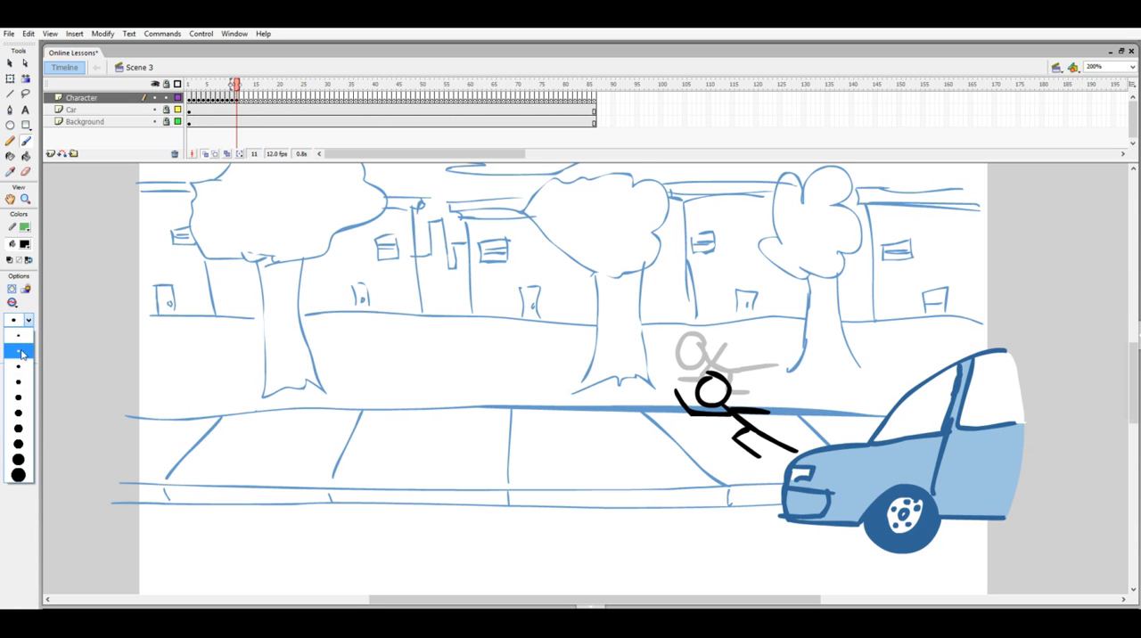
{"action": "left_click", "coordinate": [23, 352]}
{"action": "mouse_move", "coordinate": [804, 444]}
{"action": "left_mouse_down"}
{"action": "mouse_move", "coordinate": [800, 422]}
{"action": "mouse_move", "coordinate": [764, 476]}
{"action": "left_mouse_up"}
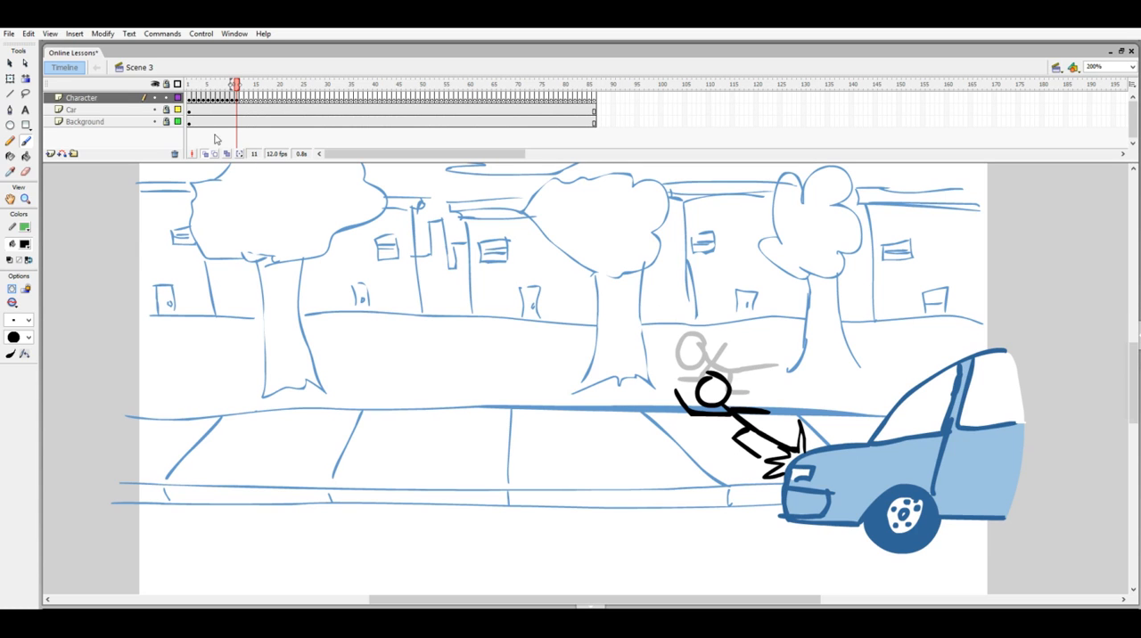
- Lock the Character layer and insert a keyframe at frame 11 of the Car layer
{"action": "left_click", "coordinate": [237, 109]}
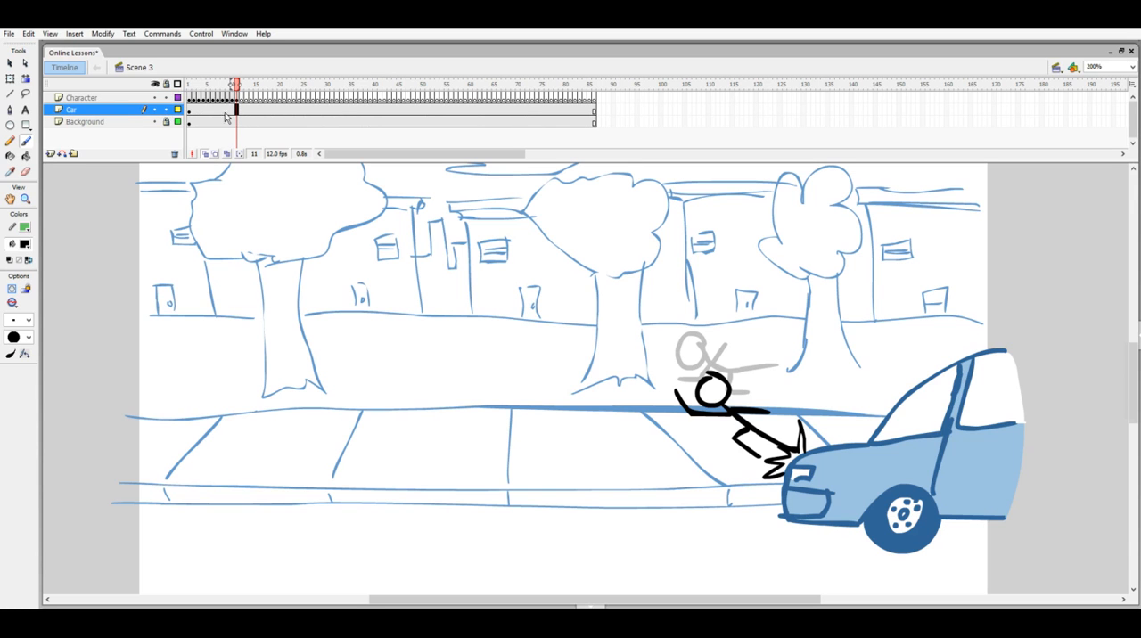
{"action": "left_click", "coordinate": [166, 97]}
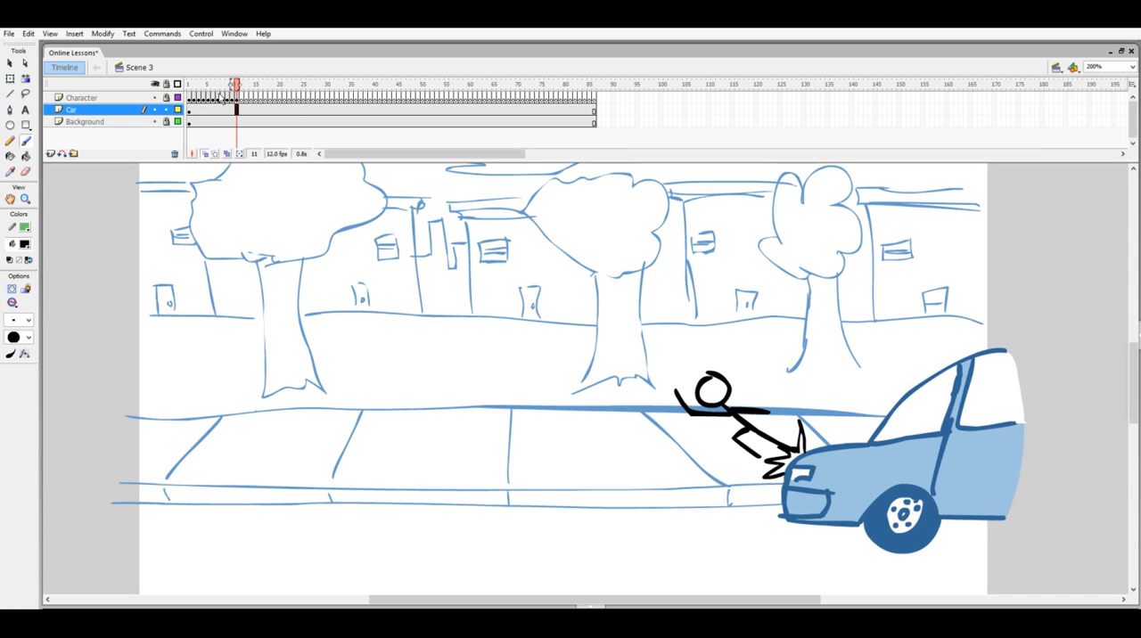
{"action": "left_click", "coordinate": [238, 111]}
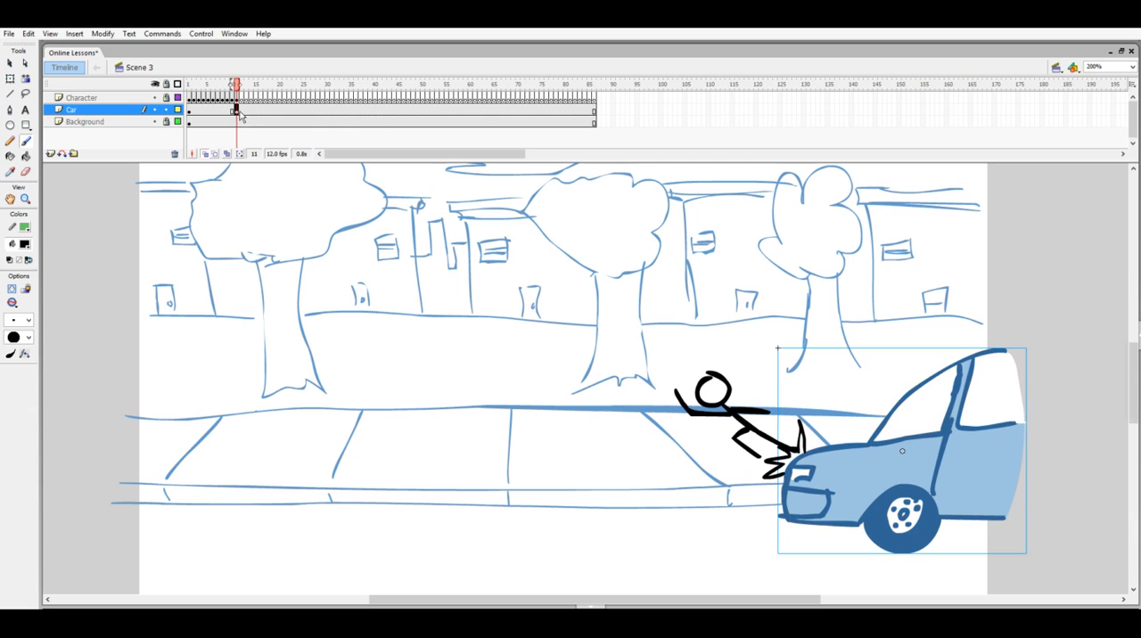
- Rotate the car slightly counterclockwise with Free Transform so its rear lifts, and reposition its front at the impact point
{"action": "left_click", "coordinate": [10, 79]}
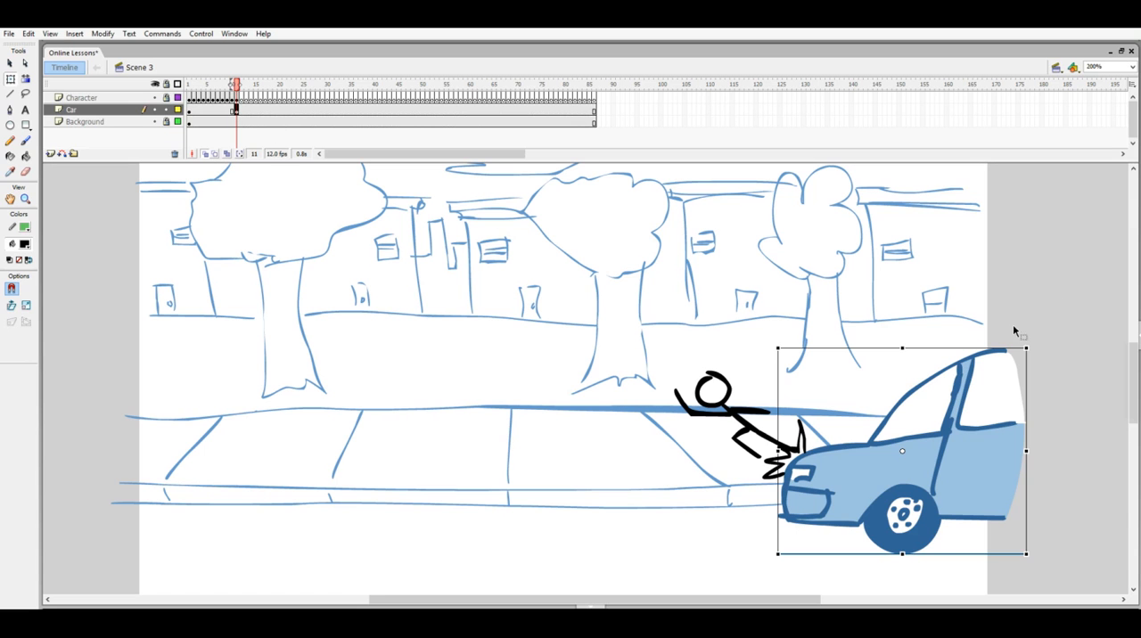
{"action": "left_click_drag", "start_coordinate": [1027, 342], "coordinate": [1004, 323]}
{"action": "left_click_drag", "start_coordinate": [817, 470], "coordinate": [809, 458]}
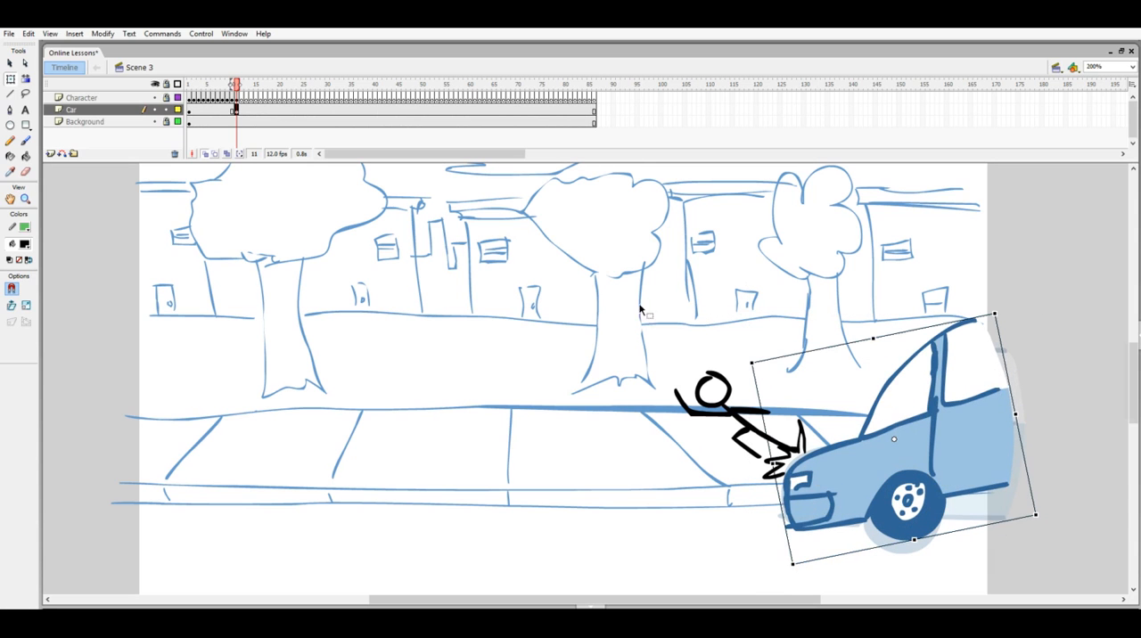
- Unlock the Character layer and insert a keyframe at frame 12 of the Car layer
{"action": "left_click", "coordinate": [242, 111]}
{"action": "left_click_drag", "start_coordinate": [240, 89], "coordinate": [239, 90]}
{"action": "left_click", "coordinate": [166, 97]}
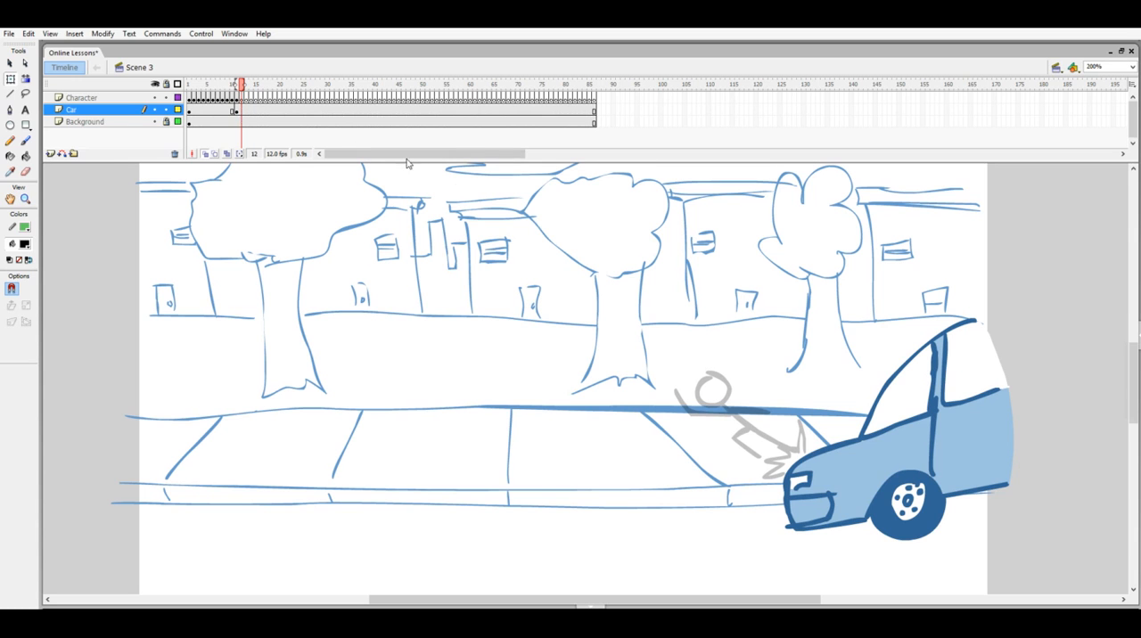
{"action": "left_click_drag", "start_coordinate": [242, 91], "coordinate": [244, 91]}
{"action": "key", "text": "b"}
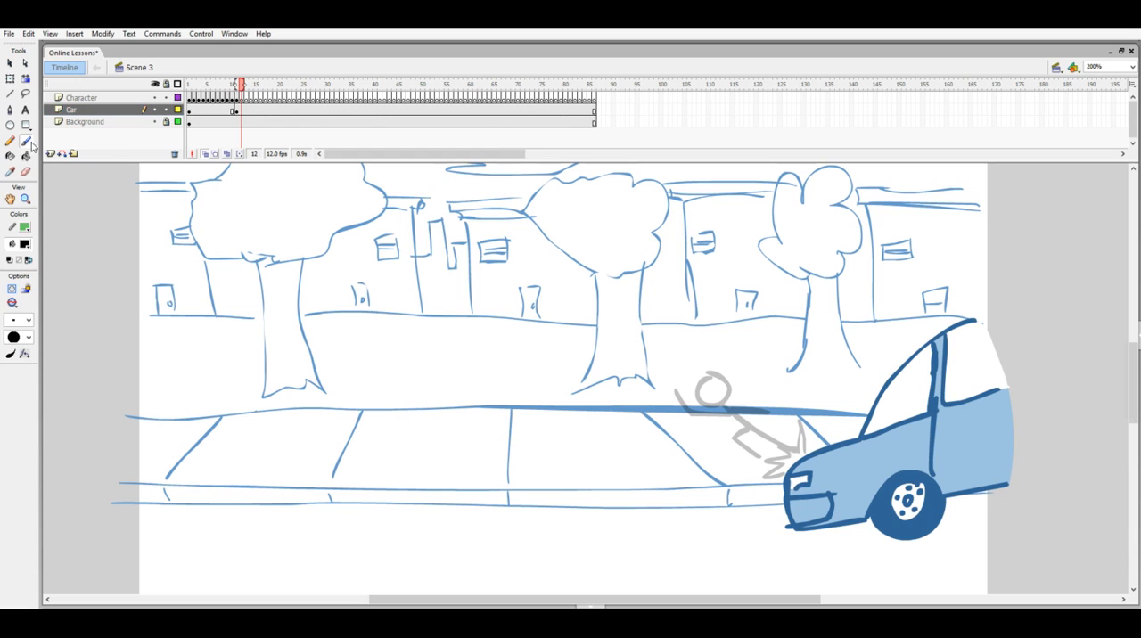
{"action": "left_click", "coordinate": [241, 110]}
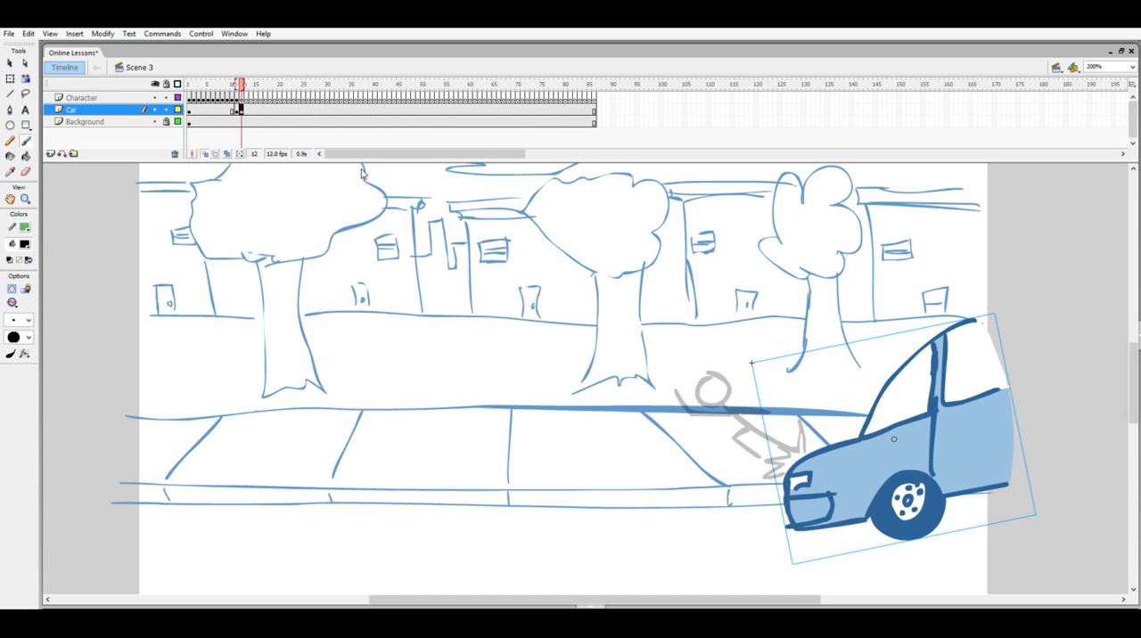
- Rotate the frame 12 car partly back towards level and move it backwards and slightly up, away from the impact point
{"action": "left_click", "coordinate": [9, 78]}
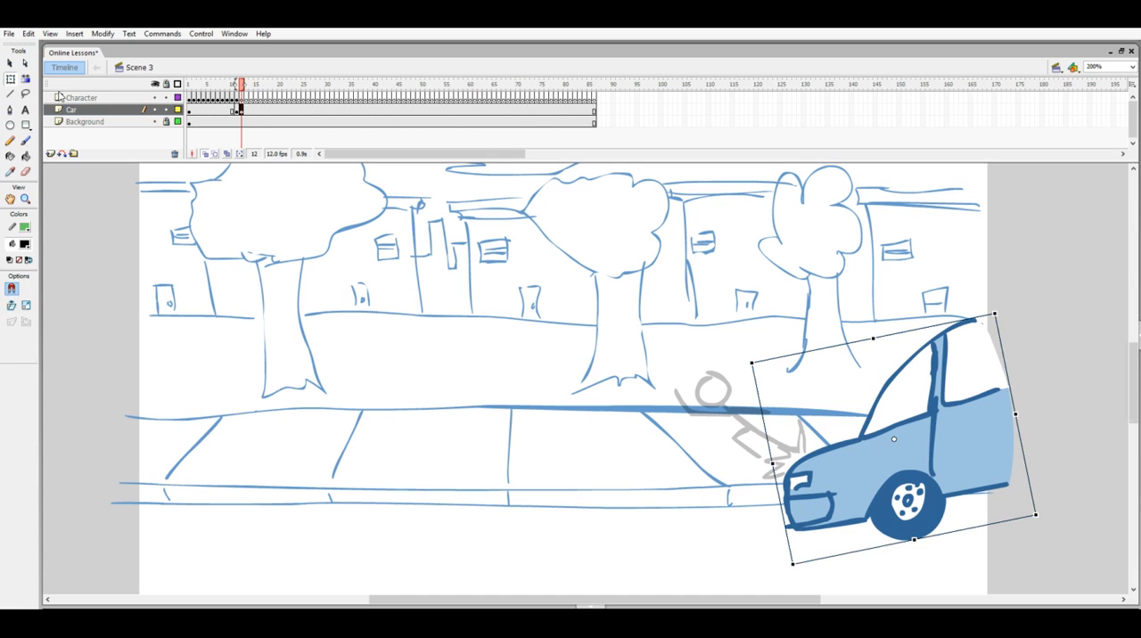
{"action": "left_click_drag", "start_coordinate": [1000, 309], "coordinate": [1013, 322]}
{"action": "left_click_drag", "start_coordinate": [929, 461], "coordinate": [990, 442]}
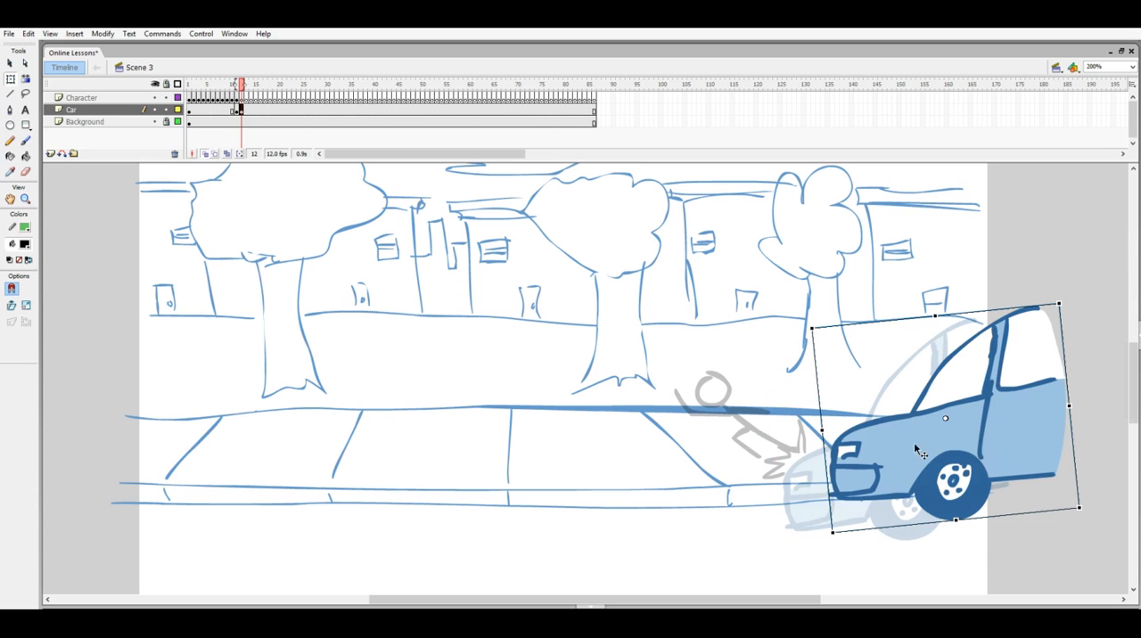
- Add Car layer keyframes at frames 13 and 14, moving the car farther backwards in frame 13 and deleting it from frame 14
{"action": "left_click", "coordinate": [246, 110]}
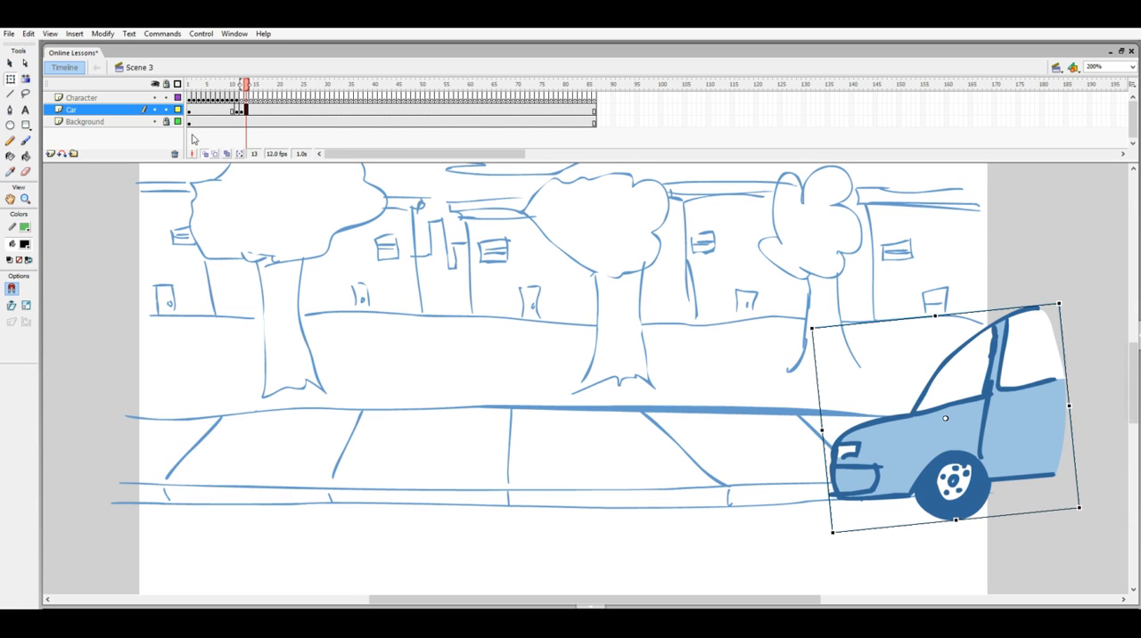
{"action": "left_click_drag", "start_coordinate": [894, 457], "coordinate": [981, 450]}
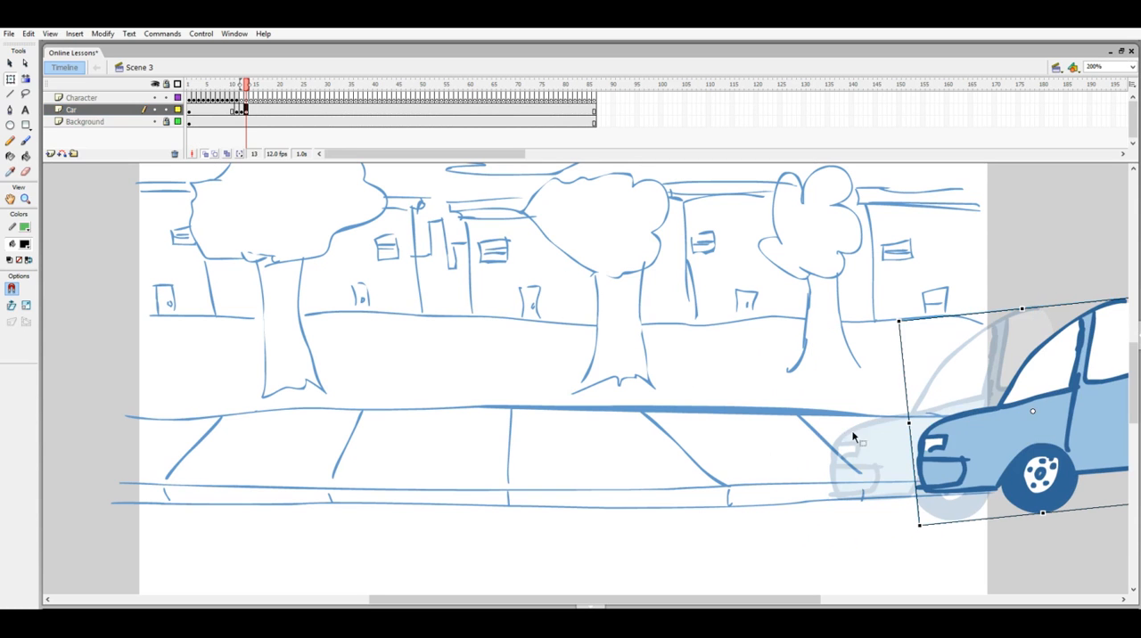
{"action": "left_click", "coordinate": [251, 110]}
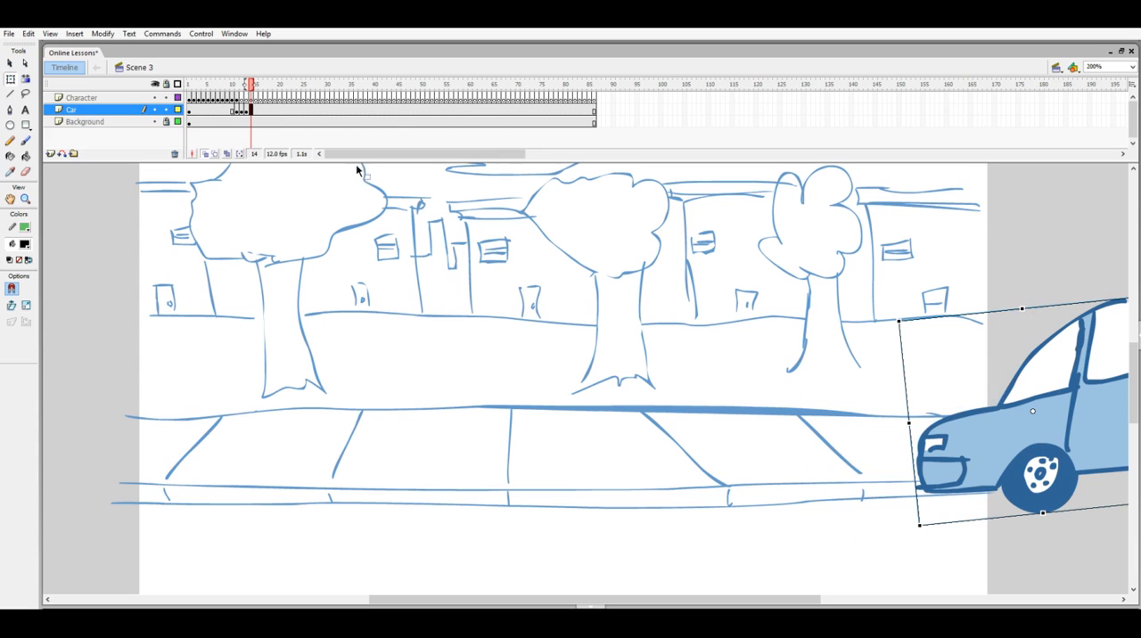
{"action": "left_click", "coordinate": [206, 155]}
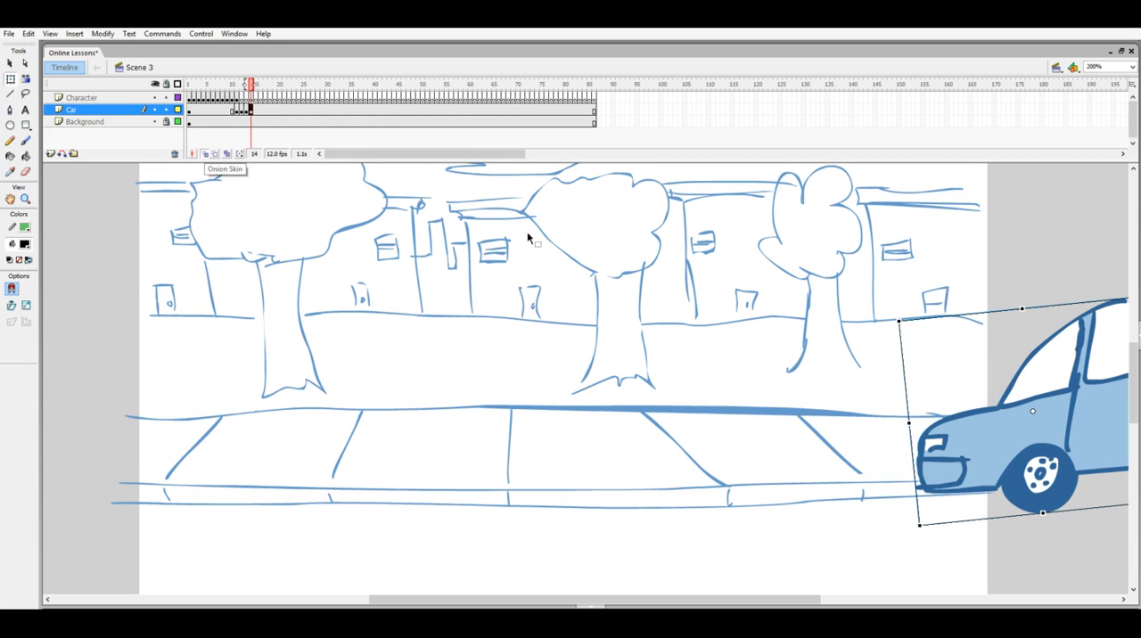
{"action": "left_click_drag", "start_coordinate": [1025, 442], "coordinate": [1026, 446]}
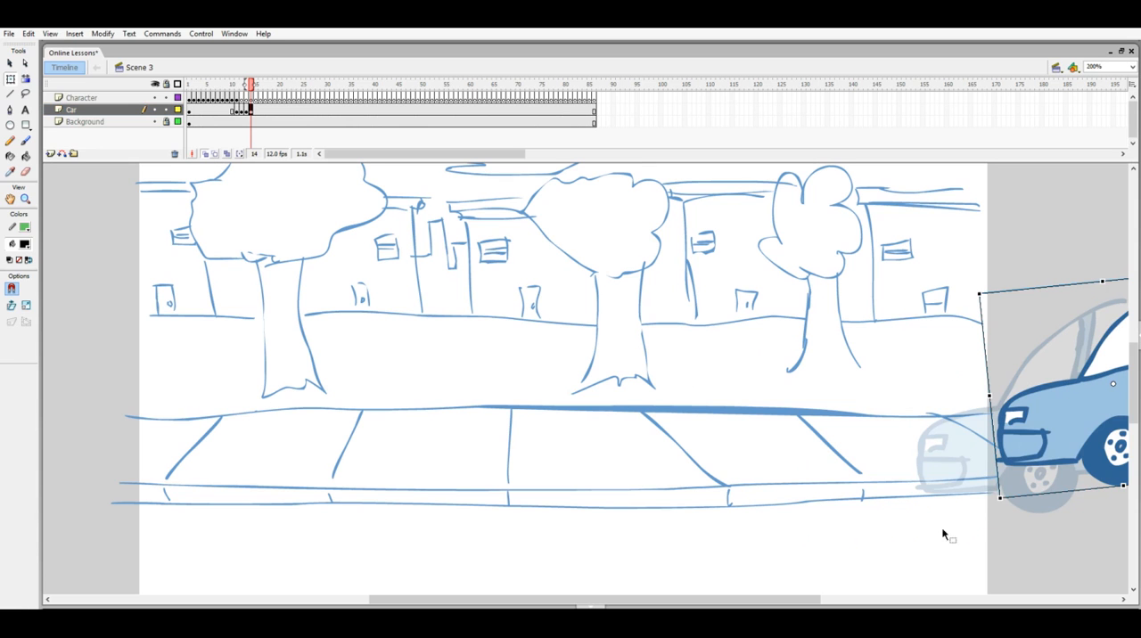
{"action": "left_click", "coordinate": [981, 448]}
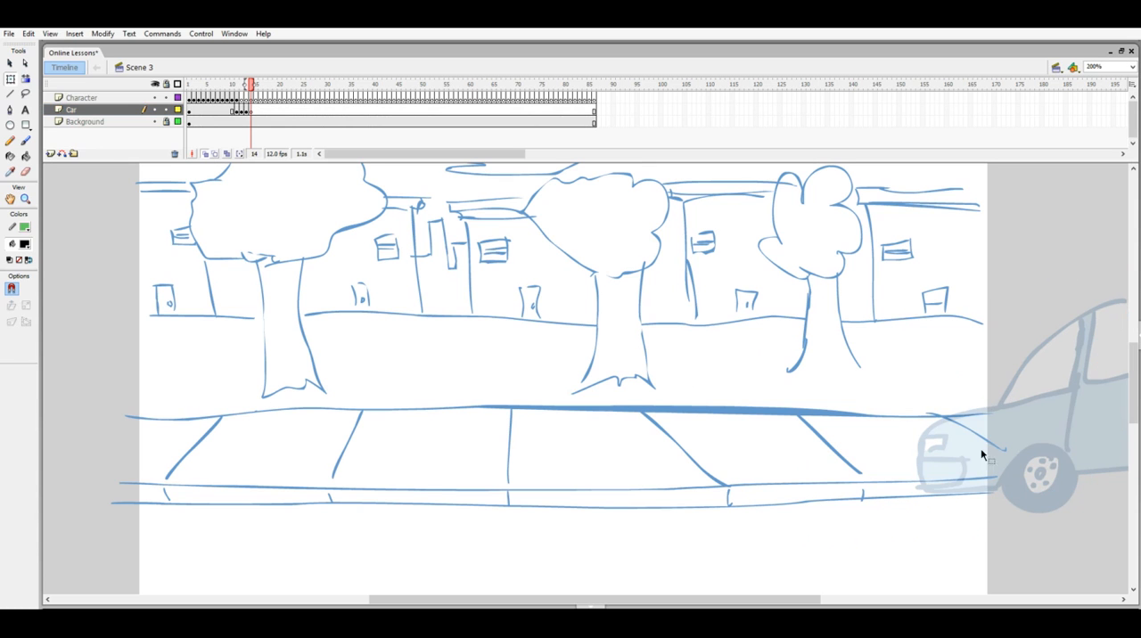
- Brush the stick figure at frame 12 of the Character layer, rebounding from the car with its torso leaning back and legs bent
{"action": "left_click_drag", "start_coordinate": [249, 86], "coordinate": [236, 87]}
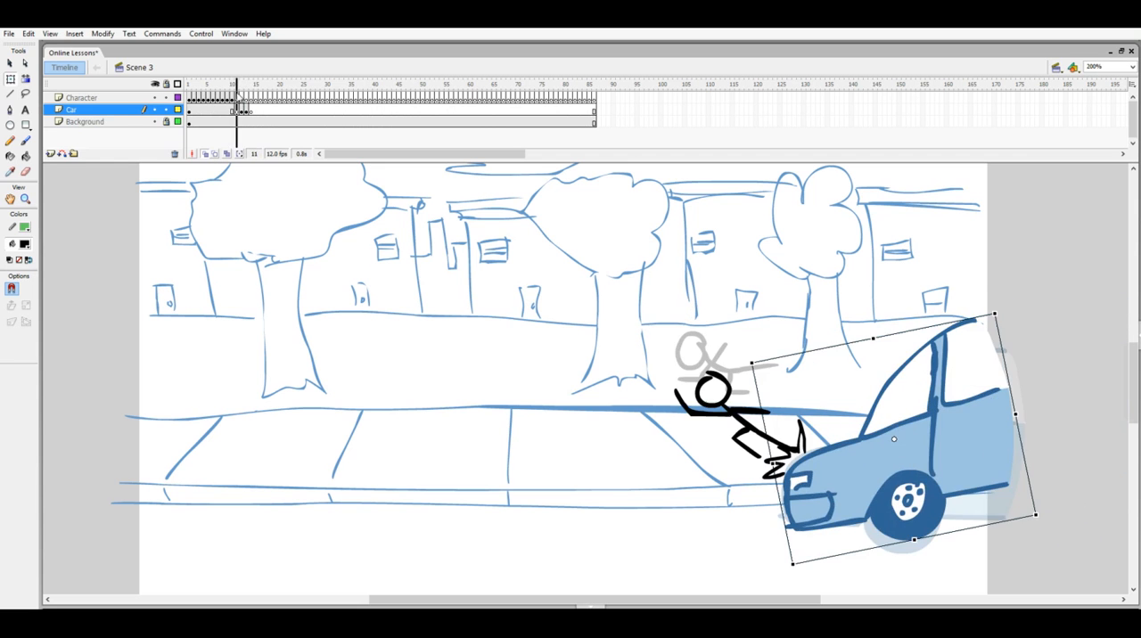
{"action": "left_click", "coordinate": [241, 98]}
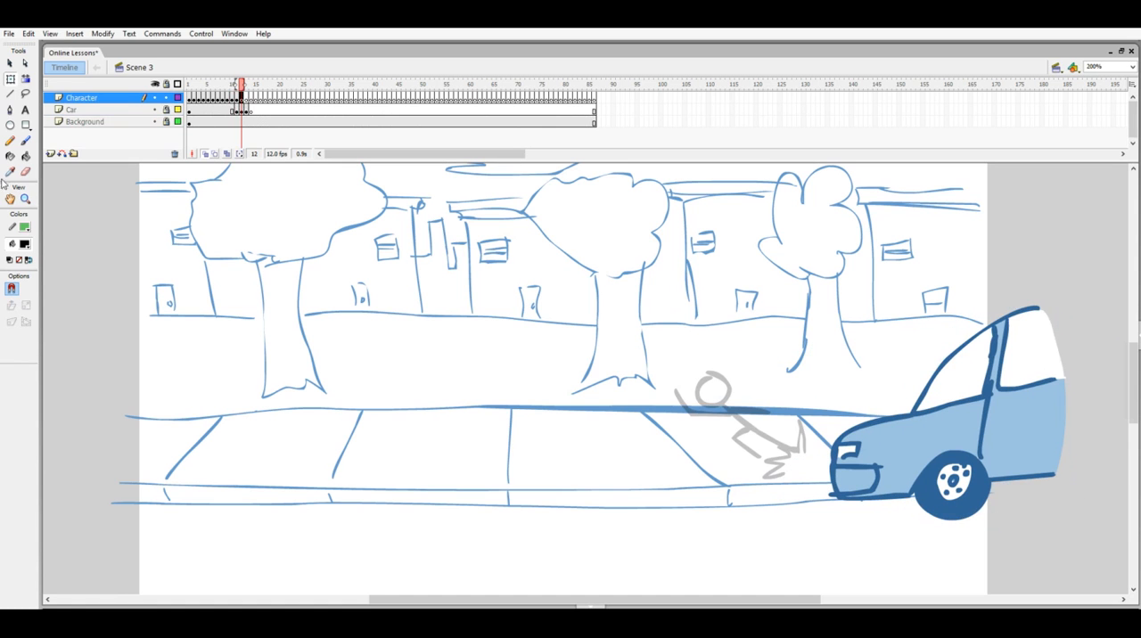
{"action": "left_click", "coordinate": [25, 140]}
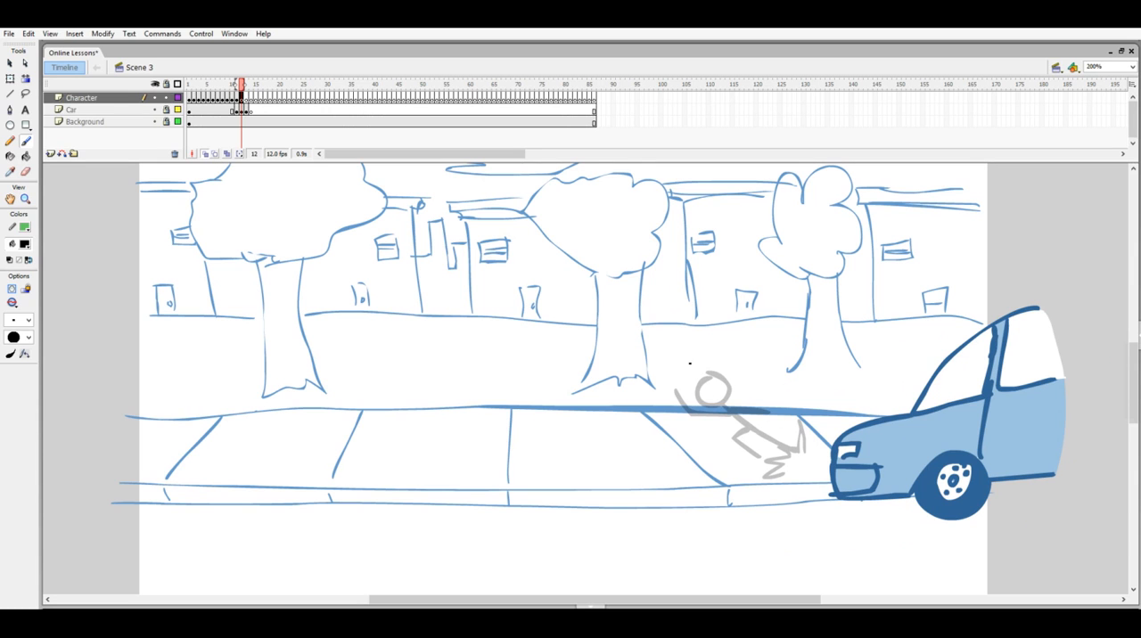
{"action": "mouse_move", "coordinate": [702, 351]}
{"action": "left_mouse_down"}
{"action": "mouse_move", "coordinate": [694, 375]}
{"action": "mouse_move", "coordinate": [706, 346]}
{"action": "mouse_move", "coordinate": [747, 410]}
{"action": "mouse_move", "coordinate": [794, 393]}
{"action": "mouse_move", "coordinate": [805, 432]}
{"action": "left_mouse_up"}
{"action": "mouse_move", "coordinate": [746, 409]}
{"action": "left_mouse_down"}
{"action": "mouse_move", "coordinate": [732, 432]}
{"action": "mouse_move", "coordinate": [760, 450]}
{"action": "left_mouse_up"}
{"action": "mouse_move", "coordinate": [756, 375]}
{"action": "left_mouse_down"}
{"action": "mouse_move", "coordinate": [711, 389]}
{"action": "mouse_move", "coordinate": [671, 378]}
{"action": "left_mouse_up"}
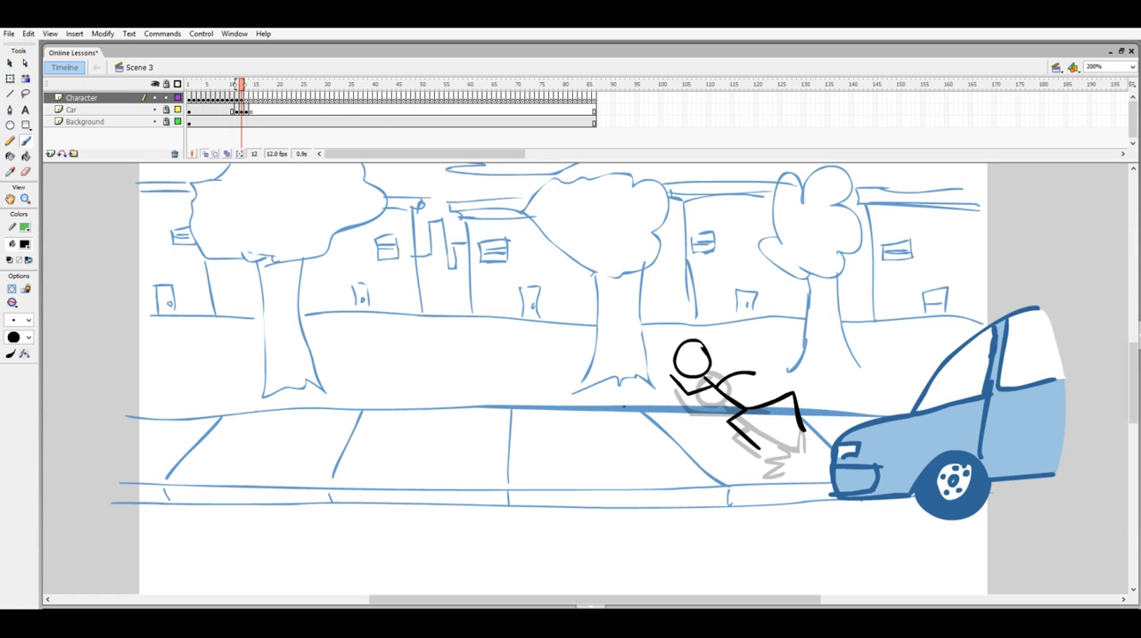
{"action": "key", "text": "F7"}
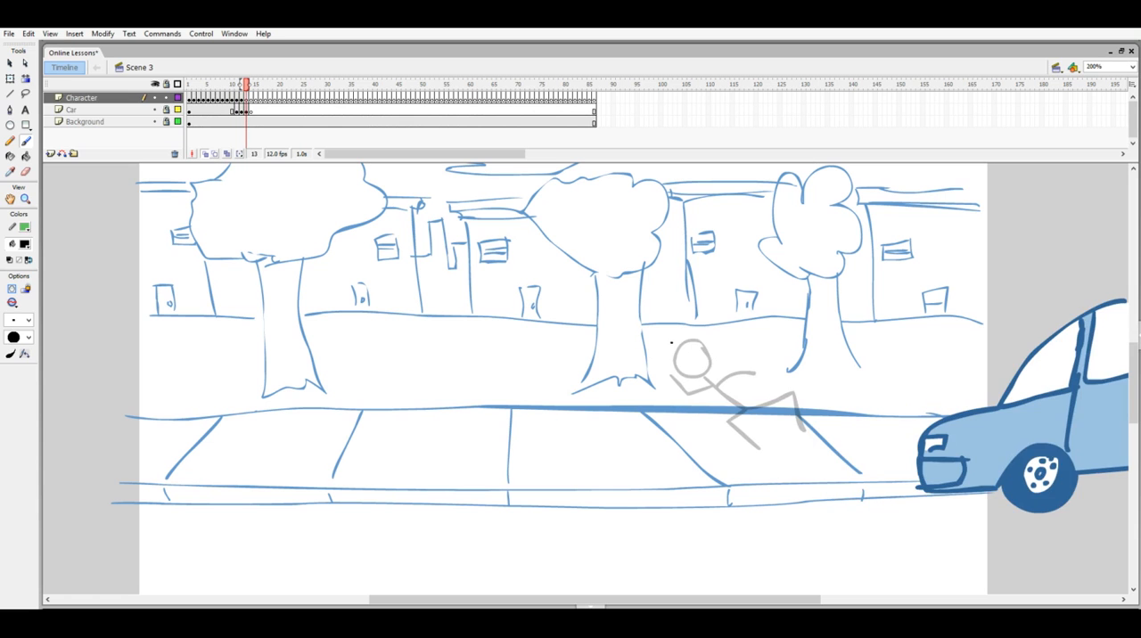
{"action": "key", "text": "comma"}
{"action": "key", "text": "comma"}
{"action": "key", "text": "period"}
{"action": "key", "text": "comma"}
{"action": "key", "text": "period"}
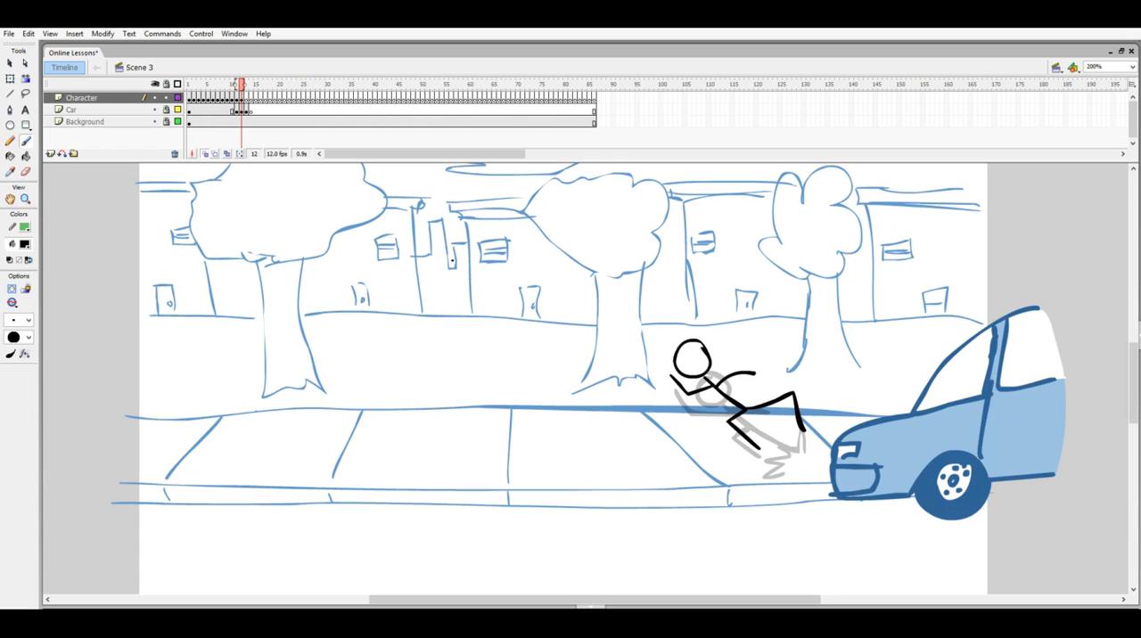
- Choose a larger brush size and draw the frame 13 figure in mid-air, more upright, with bent knees and arms spread
{"action": "left_click", "coordinate": [29, 319]}
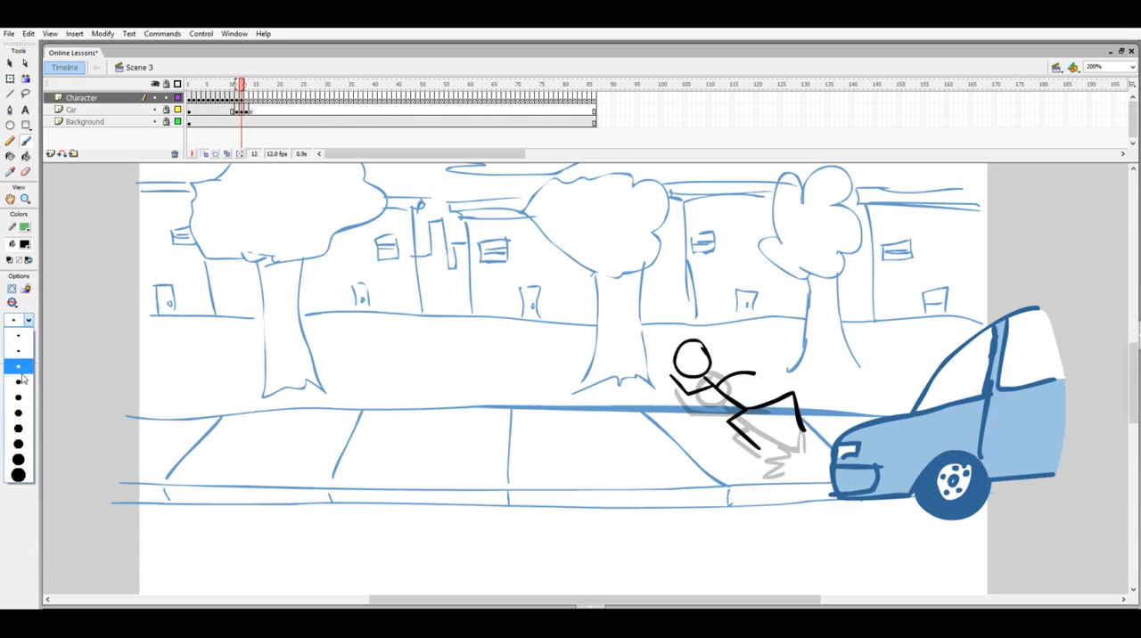
{"action": "left_click", "coordinate": [25, 375]}
{"action": "key", "text": "period"}
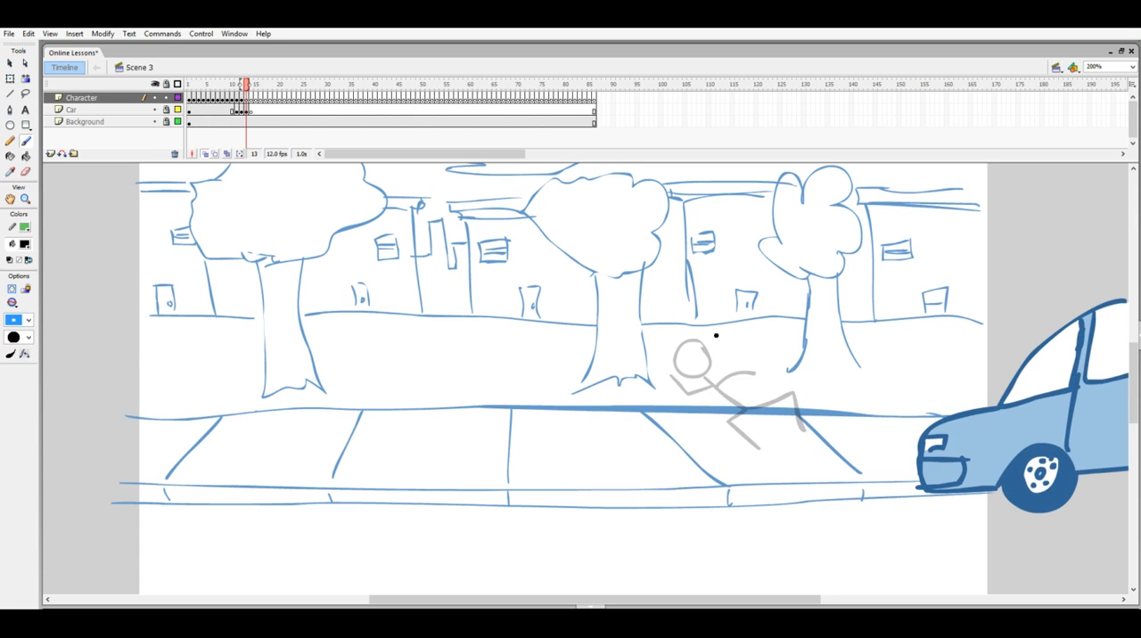
{"action": "mouse_move", "coordinate": [687, 333]}
{"action": "left_mouse_down"}
{"action": "mouse_move", "coordinate": [678, 363]}
{"action": "mouse_move", "coordinate": [689, 348]}
{"action": "mouse_move", "coordinate": [706, 398]}
{"action": "mouse_move", "coordinate": [724, 379]}
{"action": "mouse_move", "coordinate": [746, 405]}
{"action": "mouse_move", "coordinate": [700, 400]}
{"action": "mouse_move", "coordinate": [690, 430]}
{"action": "left_mouse_up"}
{"action": "mouse_move", "coordinate": [694, 378]}
{"action": "left_mouse_down"}
{"action": "mouse_move", "coordinate": [715, 360]}
{"action": "mouse_move", "coordinate": [741, 375]}
{"action": "mouse_move", "coordinate": [654, 385]}
{"action": "left_mouse_up"}
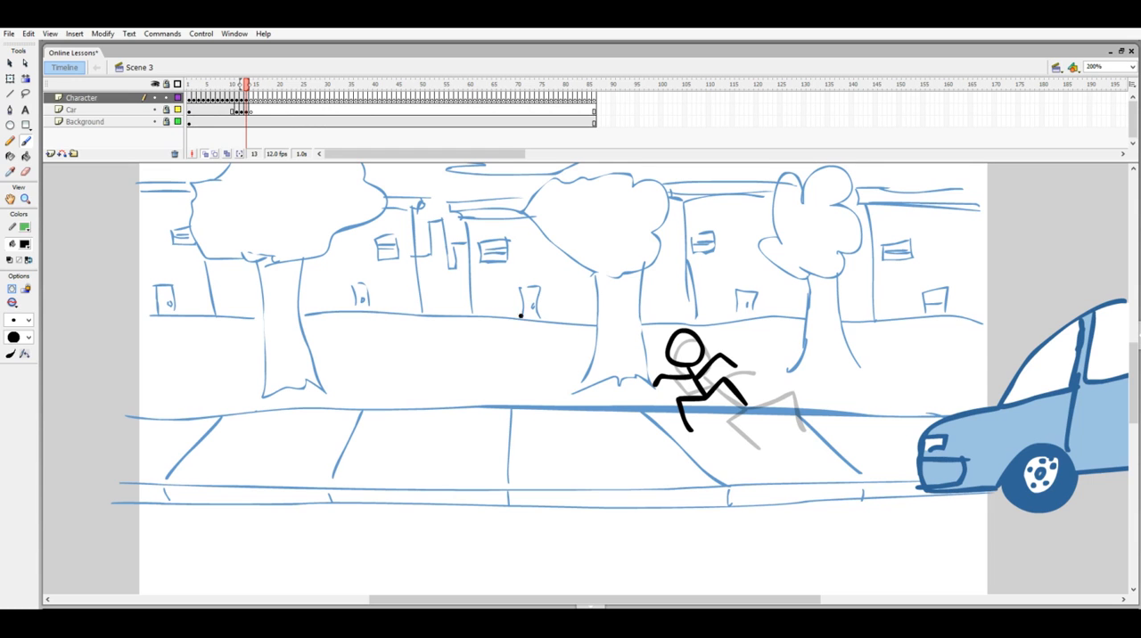
{"action": "key", "text": "comma"}
{"action": "key", "text": "period"}
{"action": "key", "text": "period"}
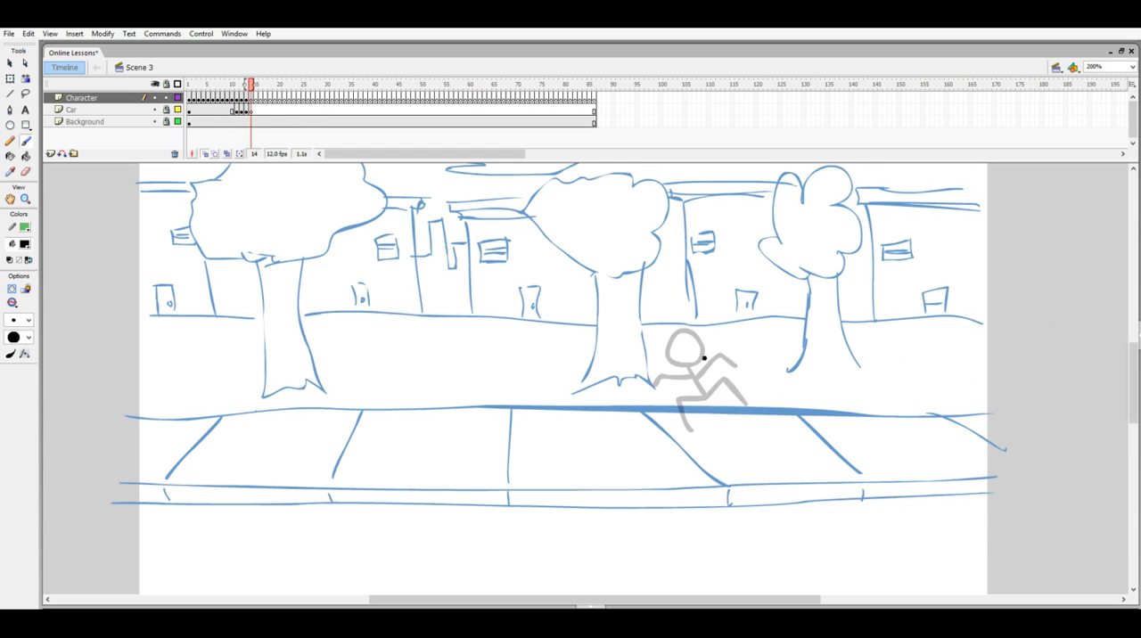
- Draw the frame 14 figure upright and slightly lower, falling with arms out and legs apart
{"action": "mouse_move", "coordinate": [687, 355]}
{"action": "left_mouse_down"}
{"action": "mouse_move", "coordinate": [657, 357]}
{"action": "mouse_move", "coordinate": [679, 365]}
{"action": "mouse_move", "coordinate": [664, 421]}
{"action": "mouse_move", "coordinate": [700, 453]}
{"action": "mouse_move", "coordinate": [661, 459]}
{"action": "left_mouse_up"}
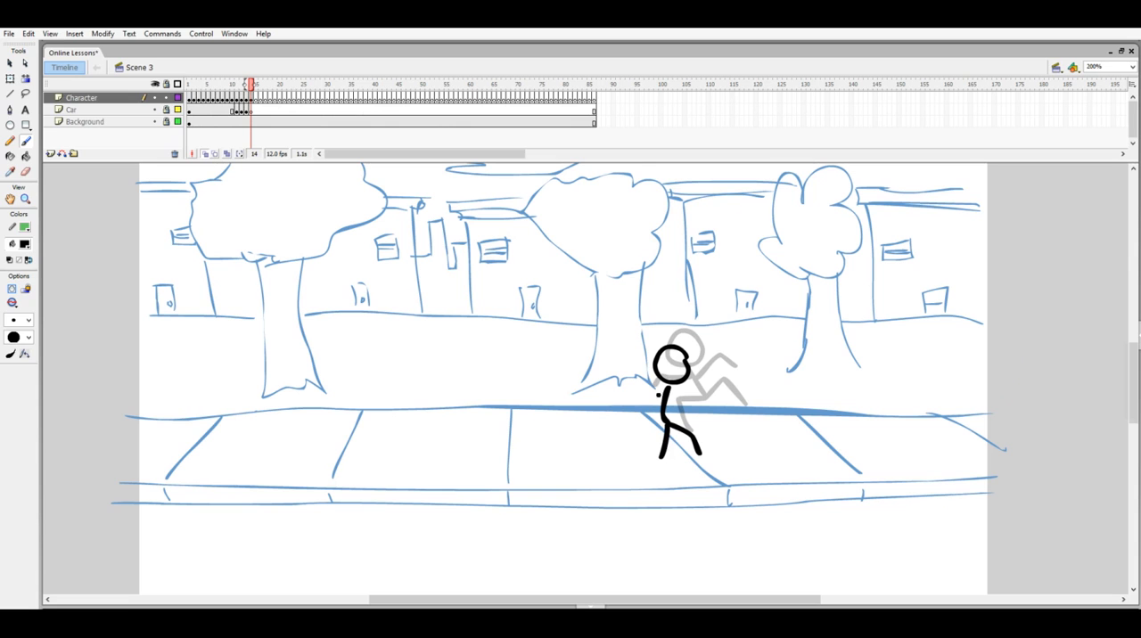
{"action": "mouse_move", "coordinate": [663, 392]}
{"action": "left_mouse_down"}
{"action": "mouse_move", "coordinate": [629, 399]}
{"action": "mouse_move", "coordinate": [704, 404]}
{"action": "left_mouse_up"}
- Draw the frame 15 figure touching down on the lower street line with bent legs and arms hanging at its sides
{"action": "key", "text": "F7"}
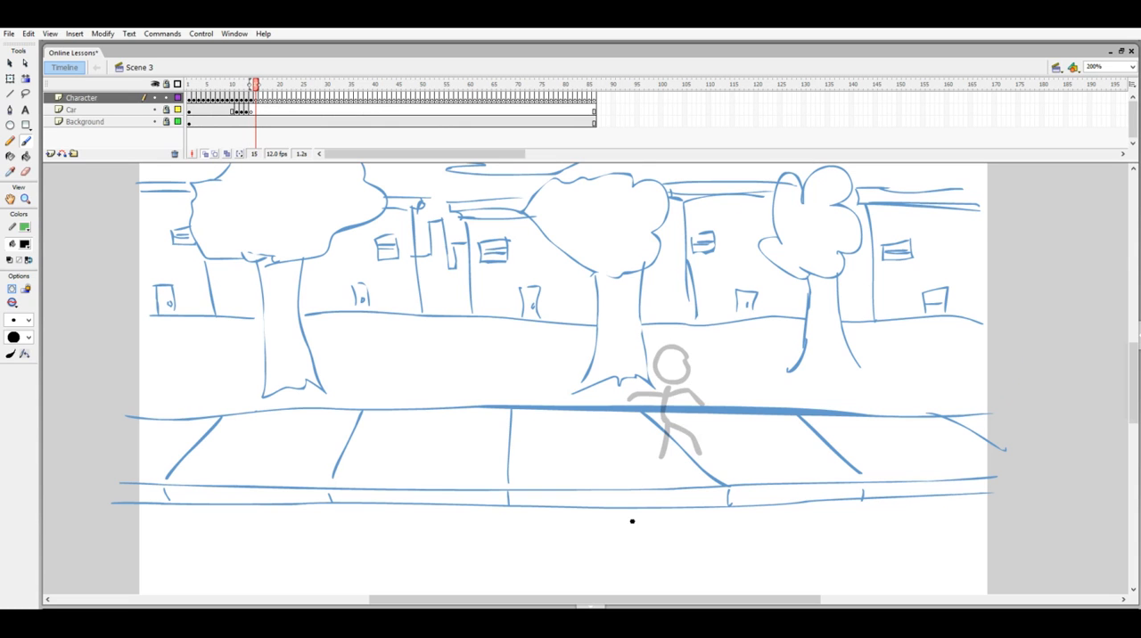
{"action": "mouse_move", "coordinate": [676, 405]}
{"action": "left_mouse_down"}
{"action": "mouse_move", "coordinate": [646, 479]}
{"action": "mouse_move", "coordinate": [668, 504]}
{"action": "mouse_move", "coordinate": [635, 497]}
{"action": "mouse_move", "coordinate": [627, 514]}
{"action": "left_mouse_up"}
{"action": "mouse_move", "coordinate": [674, 473]}
{"action": "left_mouse_down"}
{"action": "mouse_move", "coordinate": [647, 452]}
{"action": "mouse_move", "coordinate": [624, 473]}
{"action": "left_mouse_up"}
- Draw the frame 16 figure sinking into a crouch on the same foot position, with its head lower
{"action": "key", "text": "period"}
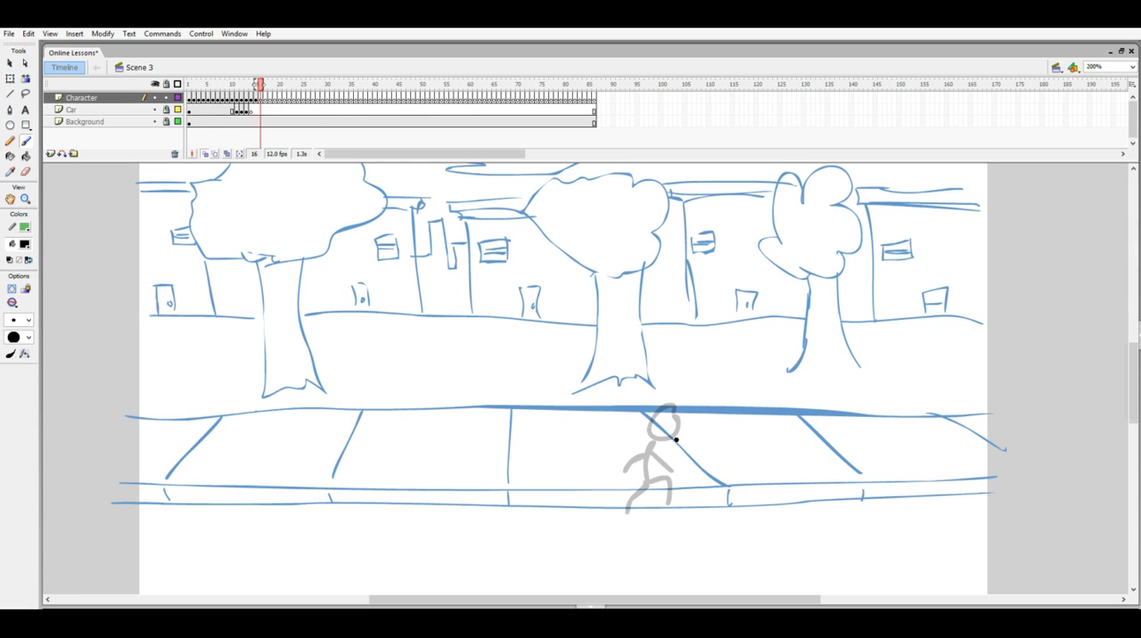
{"action": "mouse_move", "coordinate": [667, 431]}
{"action": "left_mouse_down"}
{"action": "mouse_move", "coordinate": [645, 479]}
{"action": "mouse_move", "coordinate": [670, 489]}
{"action": "mouse_move", "coordinate": [660, 513]}
{"action": "mouse_move", "coordinate": [645, 484]}
{"action": "mouse_move", "coordinate": [620, 513]}
{"action": "left_mouse_up"}
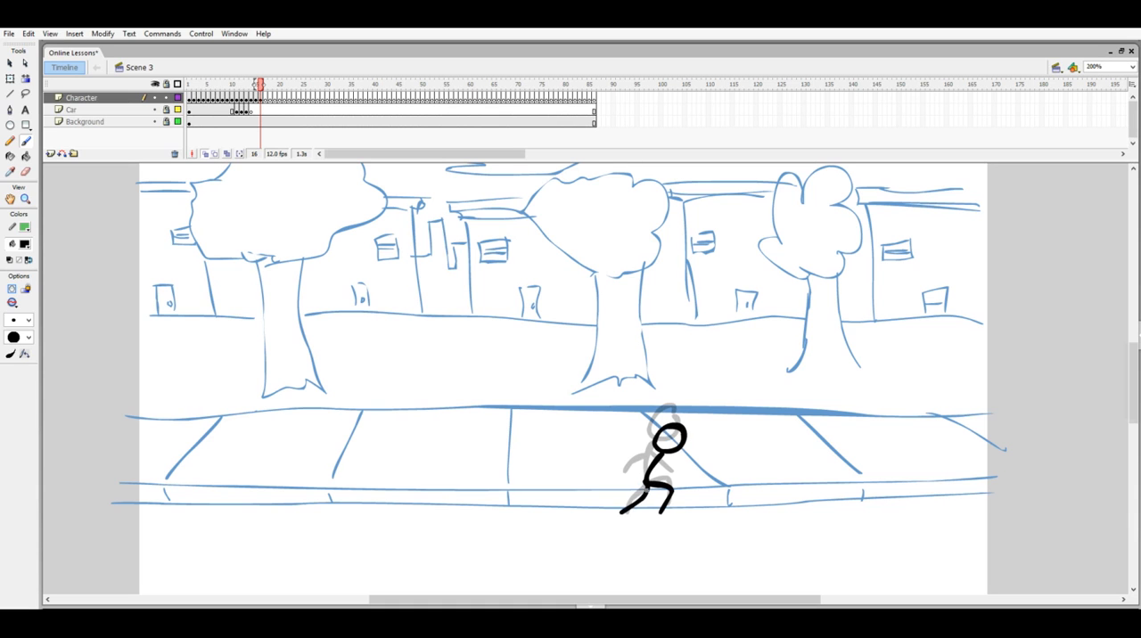
{"action": "key", "text": "comma"}
{"action": "key", "text": "period"}
{"action": "key", "text": "period"}
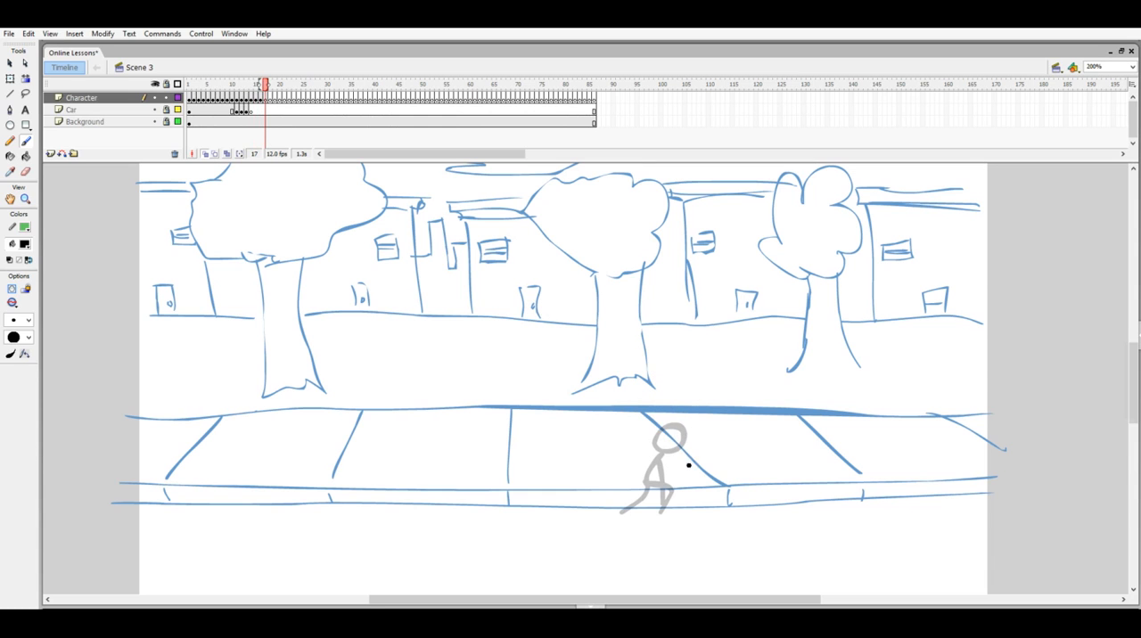
- Draw the frame 17 figure in its deepest crouch, back hunched and head pushed forward and down
{"action": "mouse_move", "coordinate": [682, 458]}
{"action": "left_mouse_down"}
{"action": "mouse_move", "coordinate": [642, 481]}
{"action": "mouse_move", "coordinate": [673, 491]}
{"action": "mouse_move", "coordinate": [669, 502]}
{"action": "mouse_move", "coordinate": [629, 516]}
{"action": "left_mouse_up"}
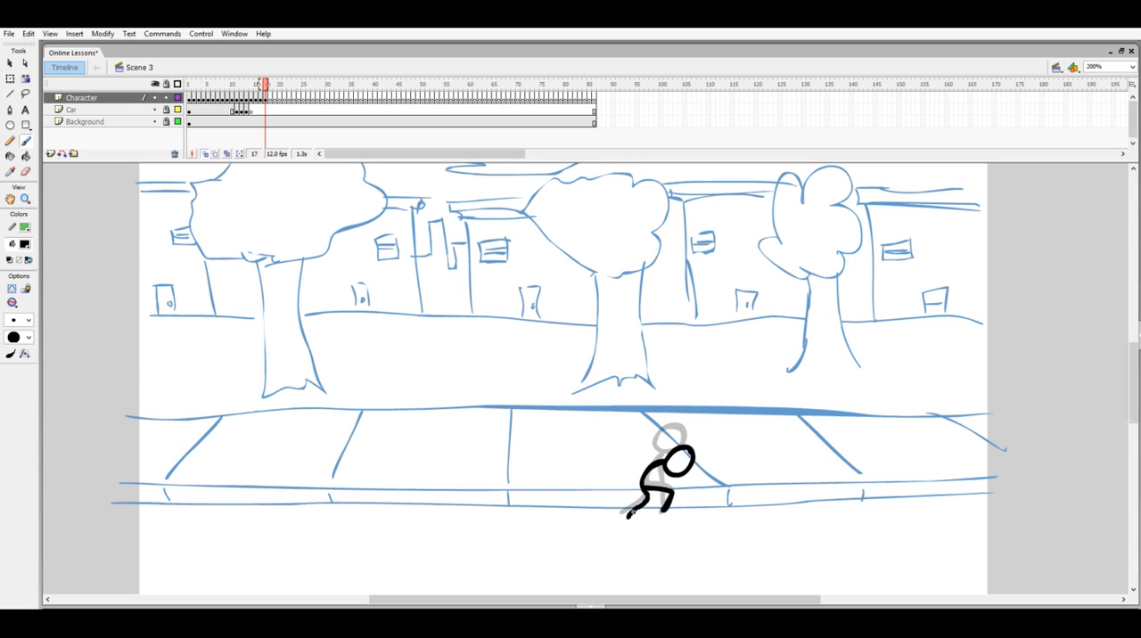
{"action": "left_click_drag", "start_coordinate": [662, 465], "coordinate": [660, 507]}
- Draw the frame 18 figure rising slightly out of the crouch, with its head a little higher than before
{"action": "key", "text": "period"}
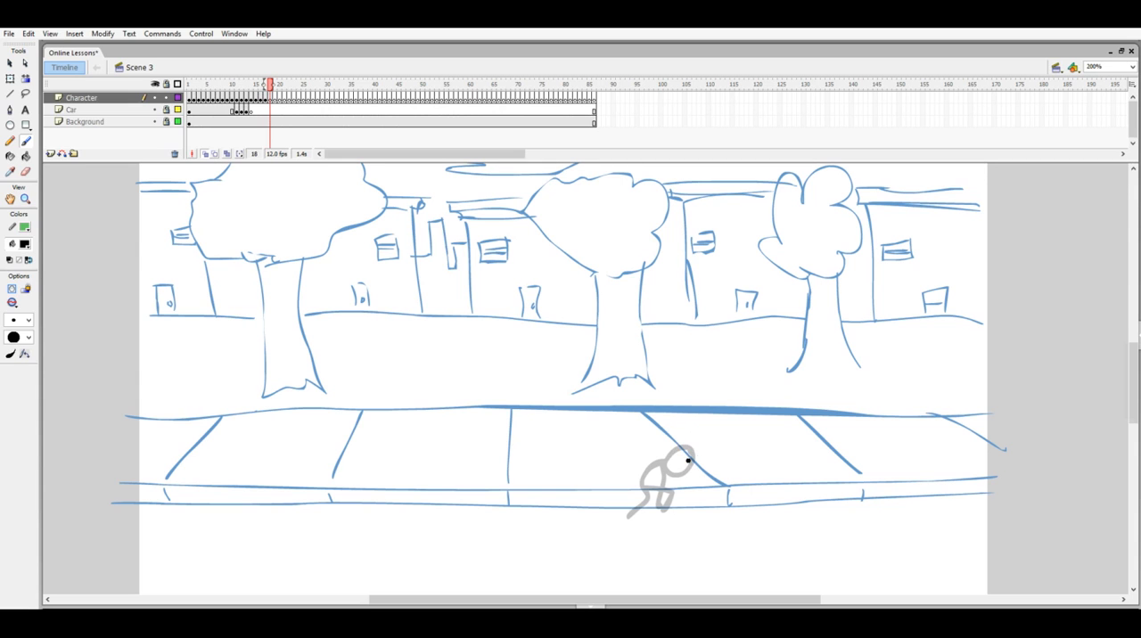
{"action": "mouse_move", "coordinate": [673, 443]}
{"action": "left_mouse_down"}
{"action": "mouse_move", "coordinate": [684, 435]}
{"action": "mouse_move", "coordinate": [644, 489]}
{"action": "mouse_move", "coordinate": [663, 495]}
{"action": "mouse_move", "coordinate": [664, 512]}
{"action": "mouse_move", "coordinate": [631, 516]}
{"action": "left_mouse_up"}
{"action": "left_click_drag", "start_coordinate": [657, 466], "coordinate": [665, 498]}
{"action": "key", "text": "comma"}
{"action": "key", "text": "period"}
- Return to frame 1 and play the kick animation
{"action": "key", "text": "comma"}
{"action": "key", "text": "comma"}
{"action": "key", "text": "comma"}
{"action": "key", "text": "comma"}
{"action": "key", "text": "comma"}
{"action": "key", "text": "comma"}
{"action": "key", "text": "comma"}
{"action": "key", "text": "comma"}
{"action": "key", "text": "comma"}
{"action": "key", "text": "comma"}
{"action": "key", "text": "comma"}
{"action": "key", "text": "comma"}
{"action": "key", "text": "comma"}
{"action": "key", "text": "comma"}
{"action": "key", "text": "comma"}
{"action": "key", "text": "comma"}
{"action": "key", "text": "comma"}
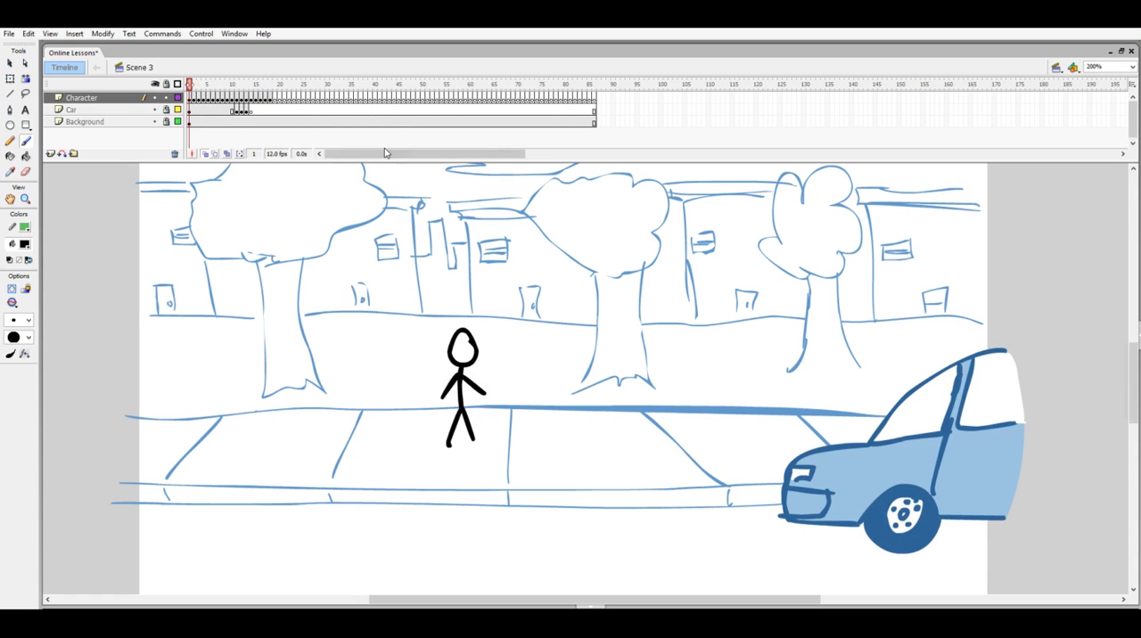
{"action": "key", "text": "Return"}
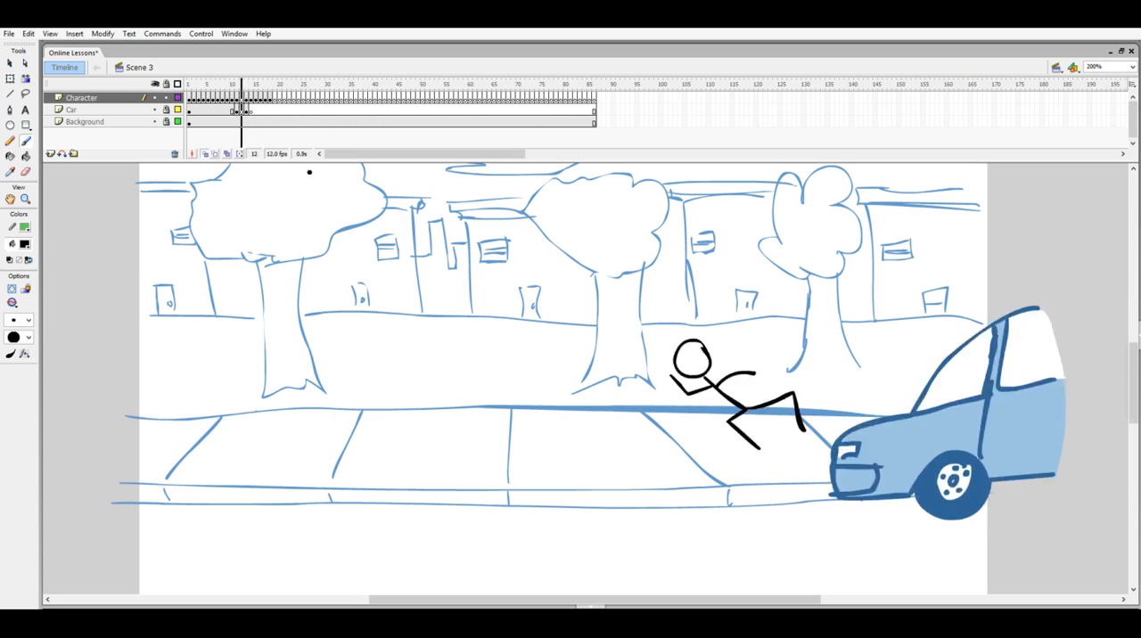
- Clear the Character layer's blank keyframes from frame 19 to 31 so the frame 18 pose holds
{"action": "left_click", "coordinate": [363, 85]}
{"action": "left_click_drag", "start_coordinate": [364, 85], "coordinate": [413, 98]}
{"action": "left_click_drag", "start_coordinate": [340, 100], "coordinate": [190, 88]}
- Replay the animation from frame 1 to check how the final crouching pose holds
{"action": "key", "text": "Return"}
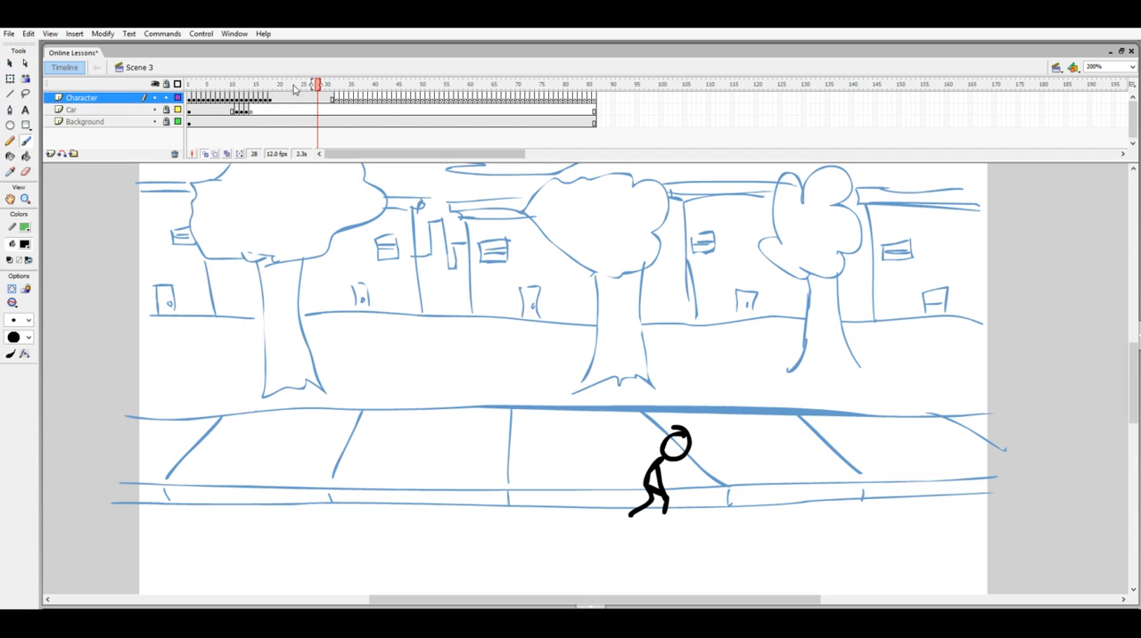
{"action": "left_click_drag", "start_coordinate": [317, 87], "coordinate": [189, 89]}
{"action": "key", "text": "Return"}
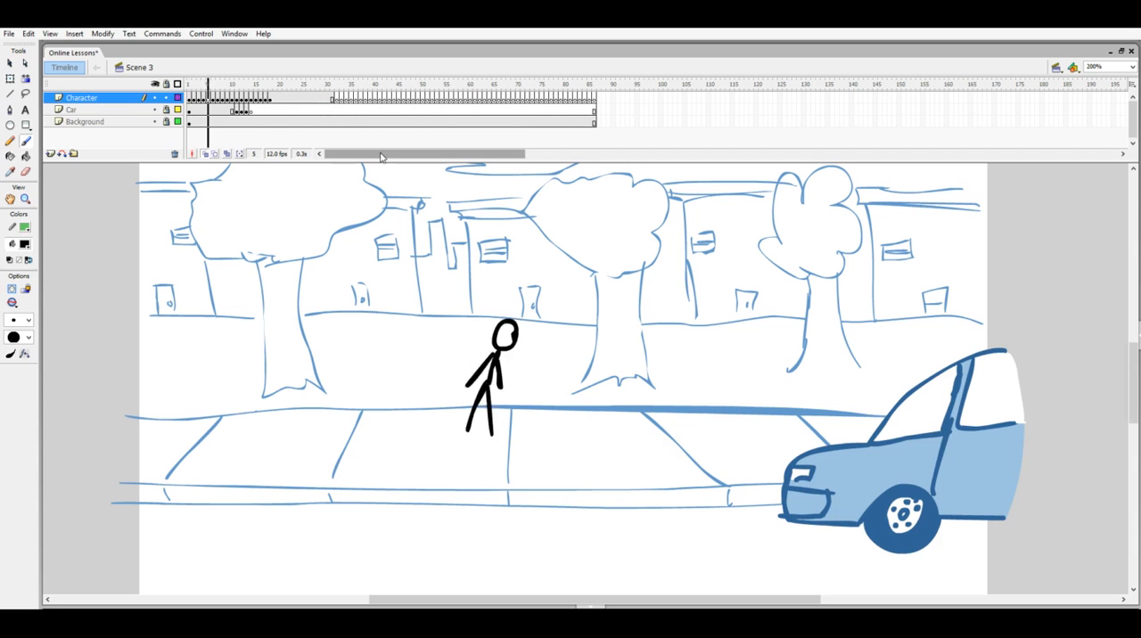
{"action": "key", "text": "Return"}
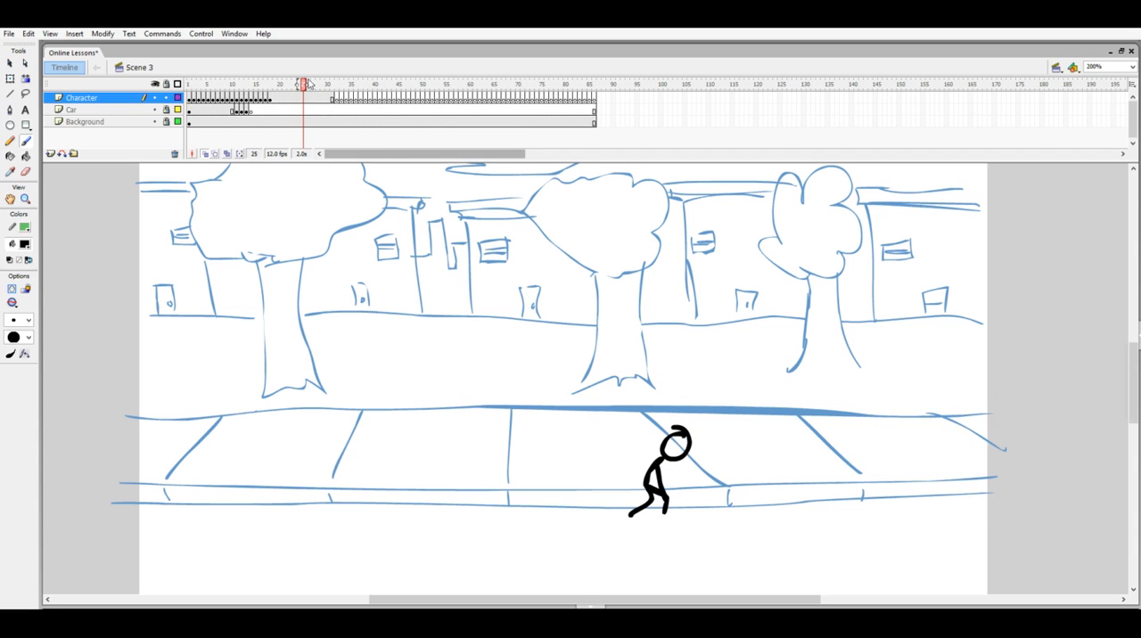
{"action": "left_click_drag", "start_coordinate": [337, 100], "coordinate": [596, 129]}
{"action": "left_click", "coordinate": [477, 110]}
{"action": "double_click", "coordinate": [477, 109]}
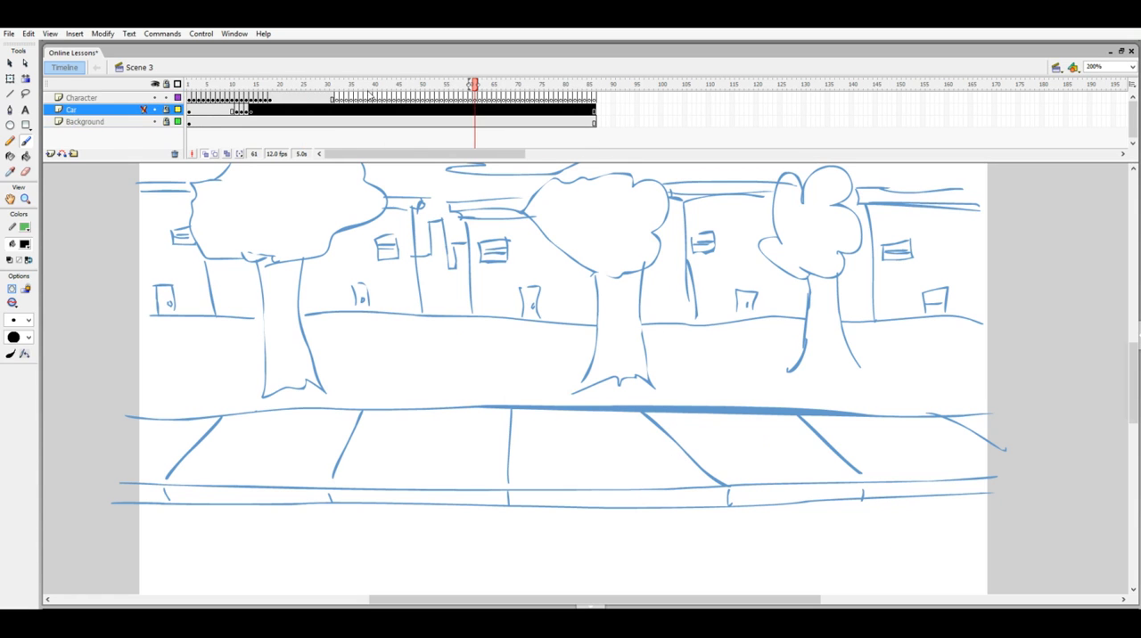
{"action": "left_click_drag", "start_coordinate": [336, 99], "coordinate": [595, 129]}
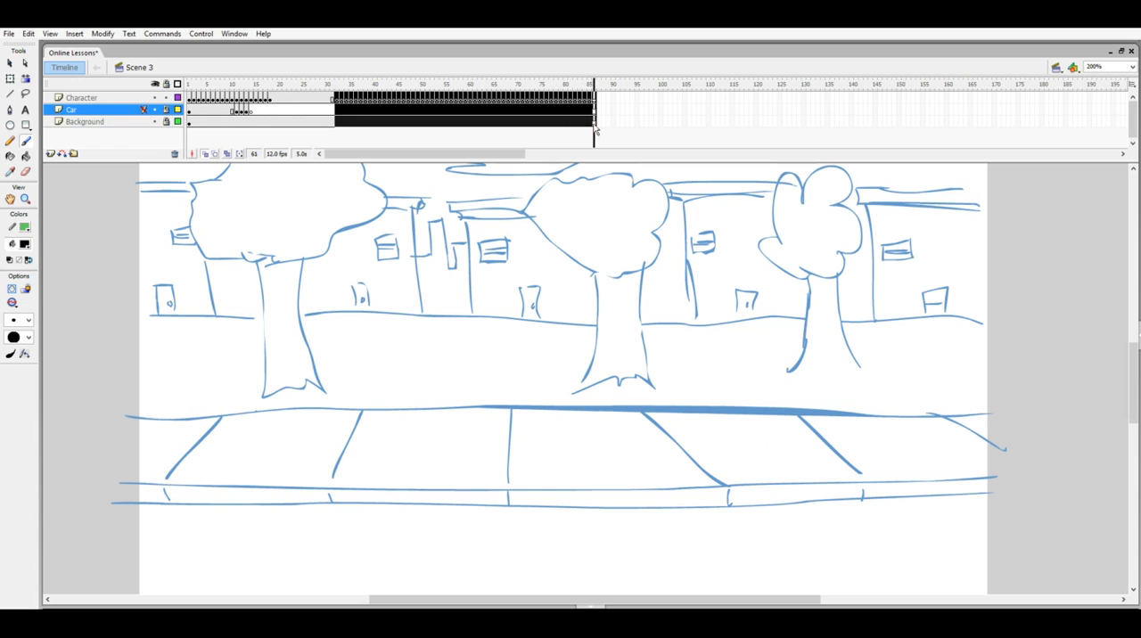
{"action": "left_click", "coordinate": [451, 113]}
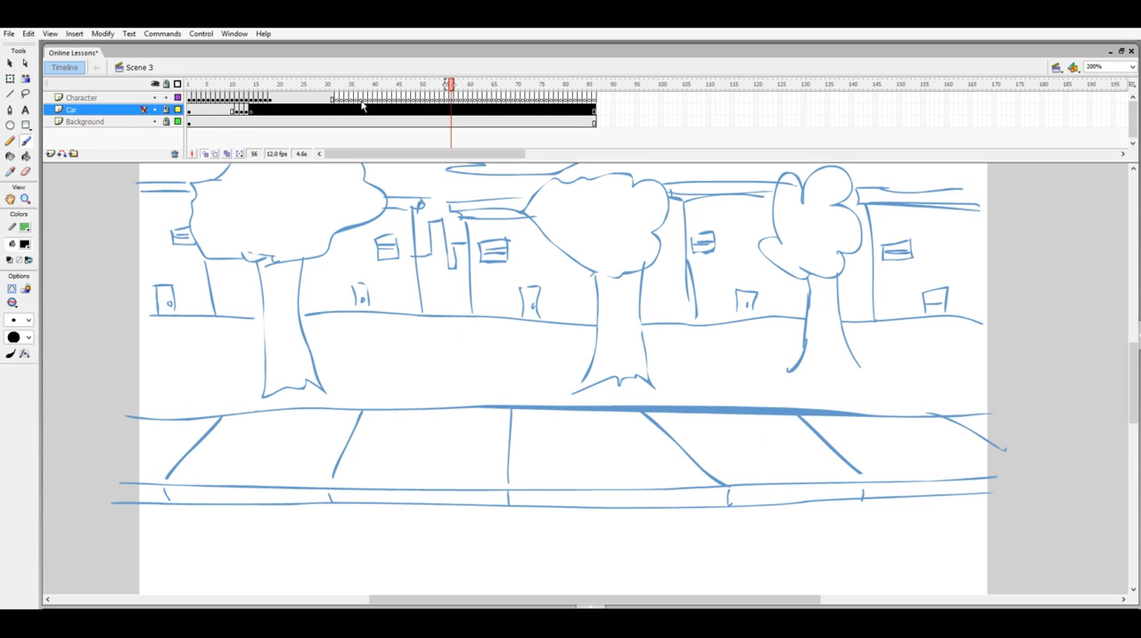
- Remove the surplus frames from 32 to the end on the Character, Car and Background layers
{"action": "left_click_drag", "start_coordinate": [337, 100], "coordinate": [597, 124]}
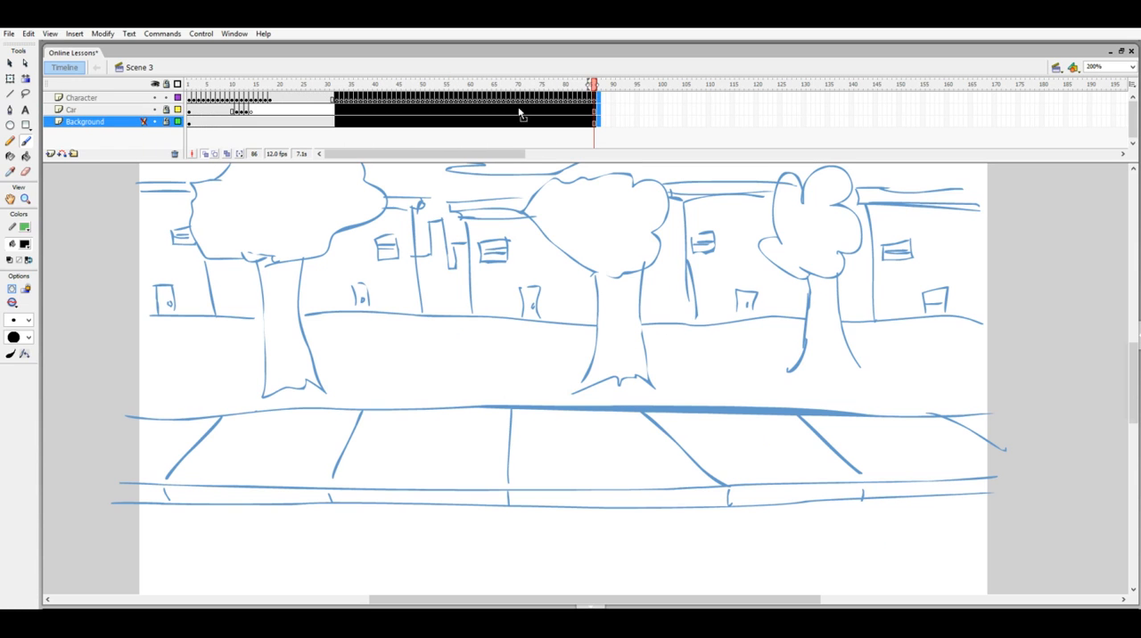
{"action": "right_click", "coordinate": [518, 112]}
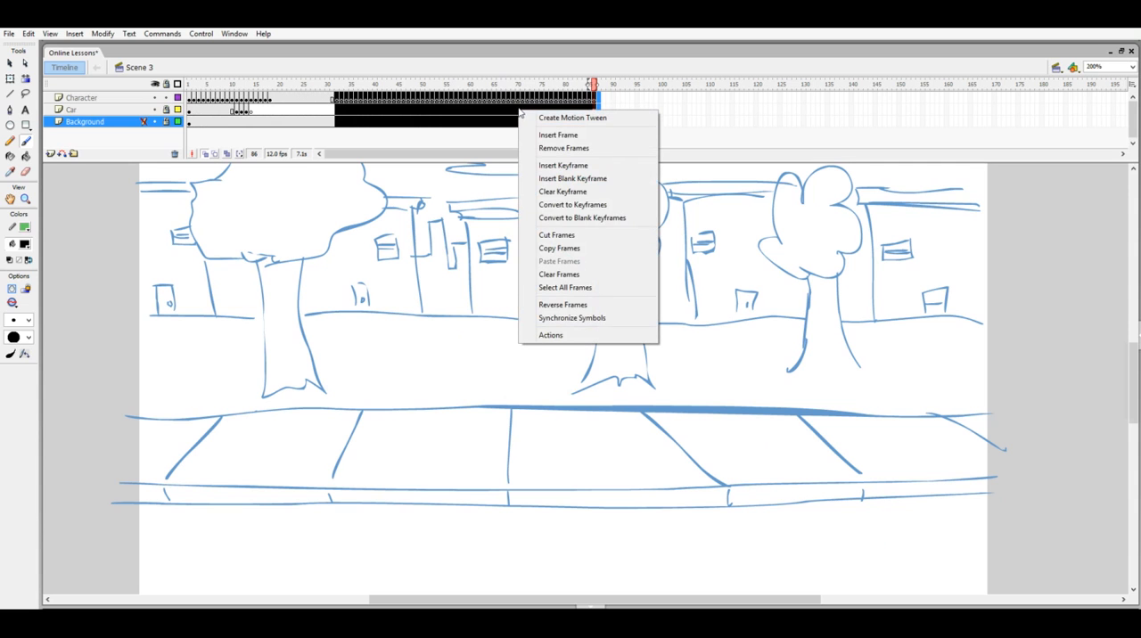
{"action": "left_click", "coordinate": [564, 148]}
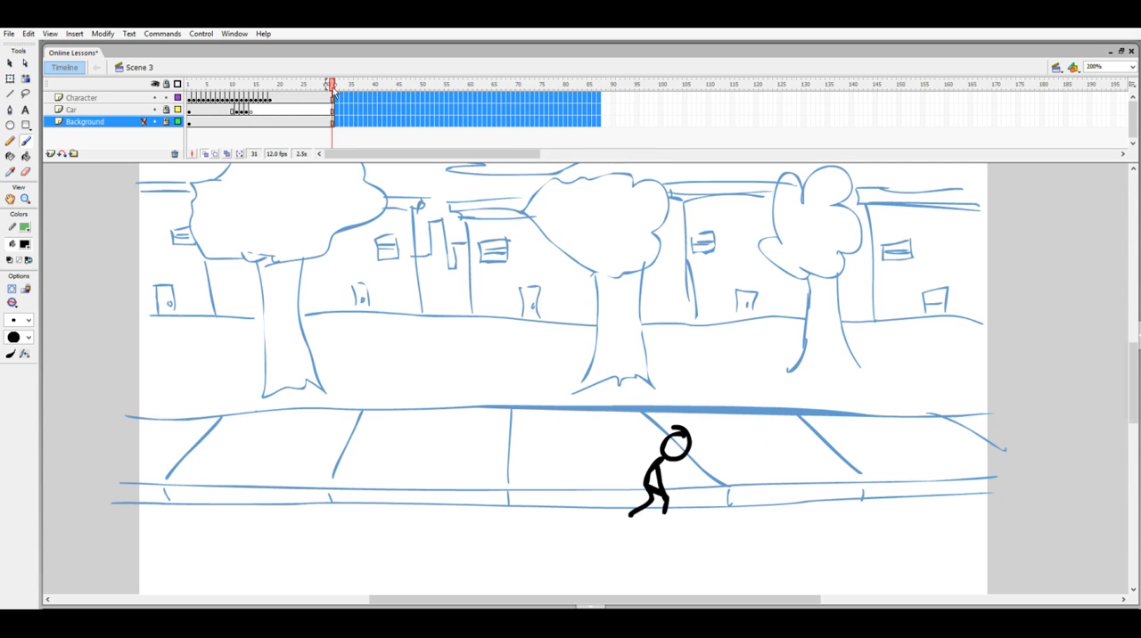
- Turn on Loop Playback and play the shortened animation from the first frame
{"action": "left_click", "coordinate": [201, 34]}
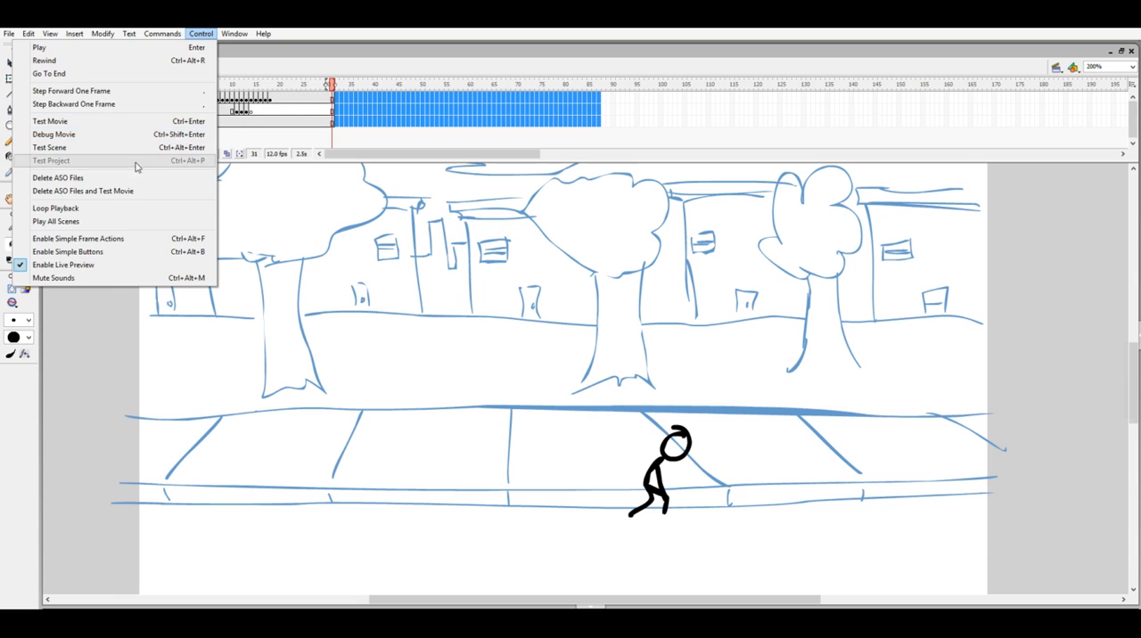
{"action": "left_click", "coordinate": [119, 215]}
{"action": "key", "text": "Return"}
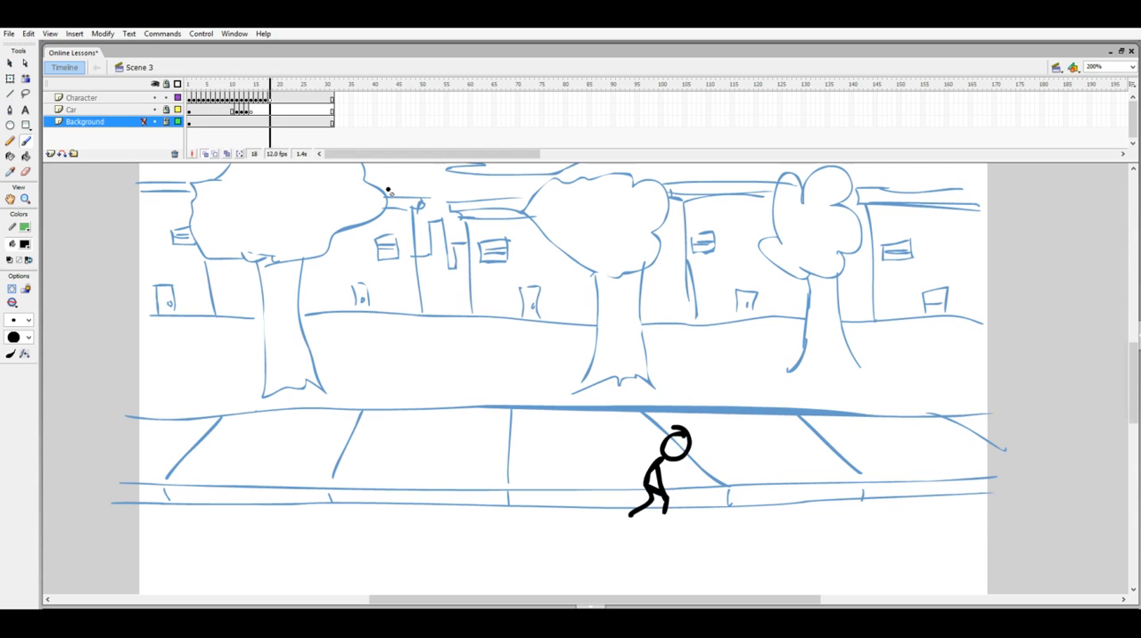
{"action": "left_click_drag", "start_coordinate": [292, 85], "coordinate": [178, 79]}
{"action": "key", "text": "Return"}
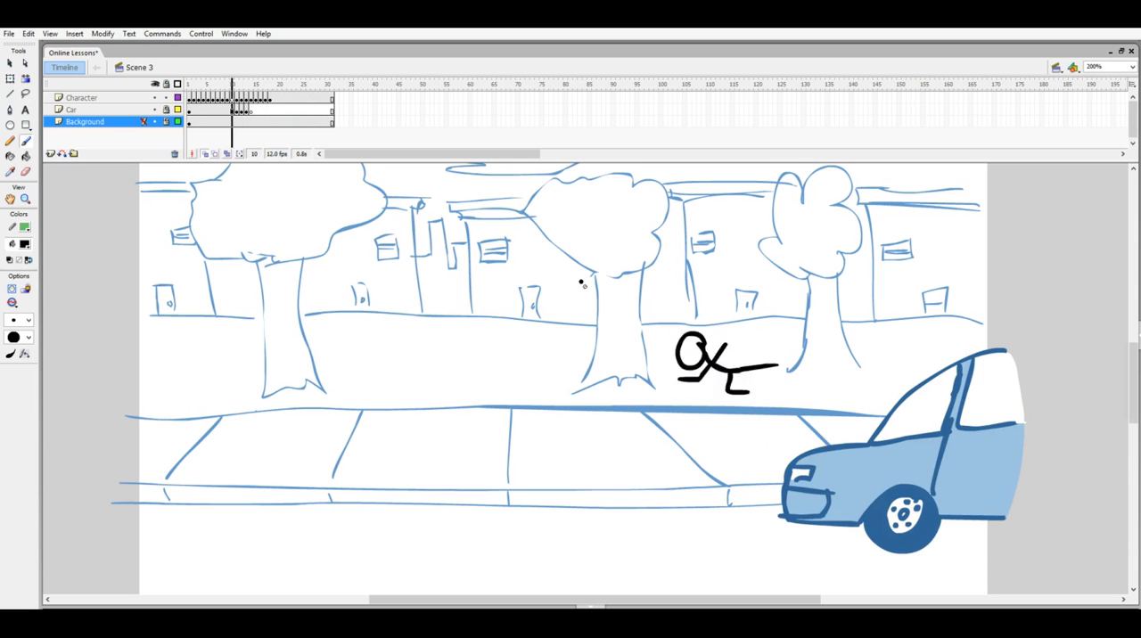